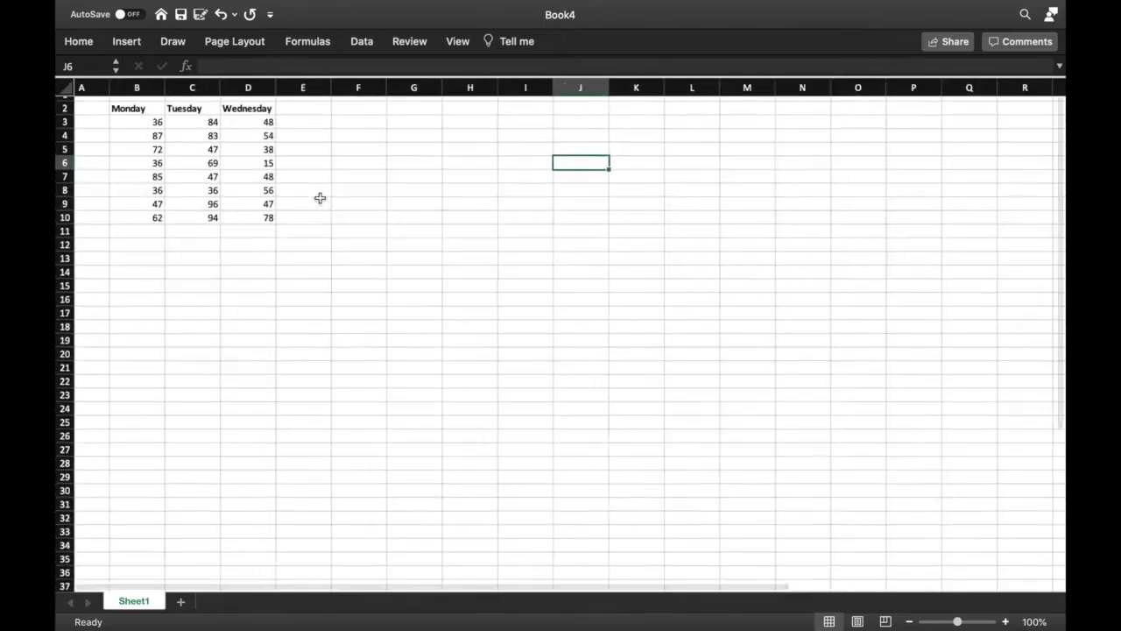
scroll(322, 199, "up", 5)
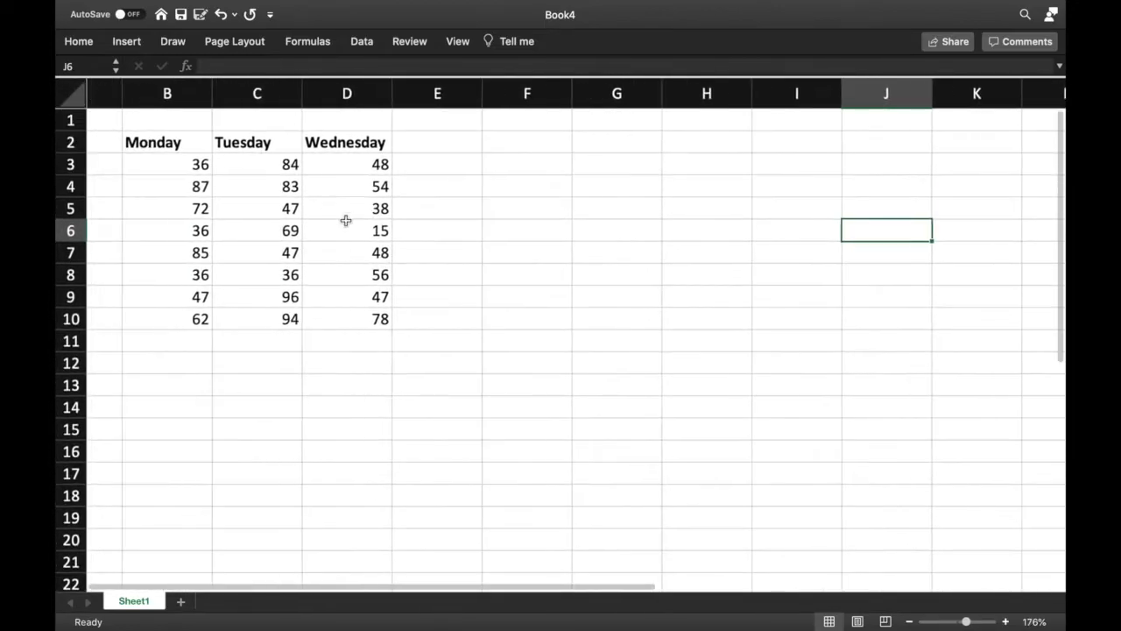
Enable the Analysis ToolPak add-in through the Excel add-ins dialog
scroll(402, 261, "right", 1)
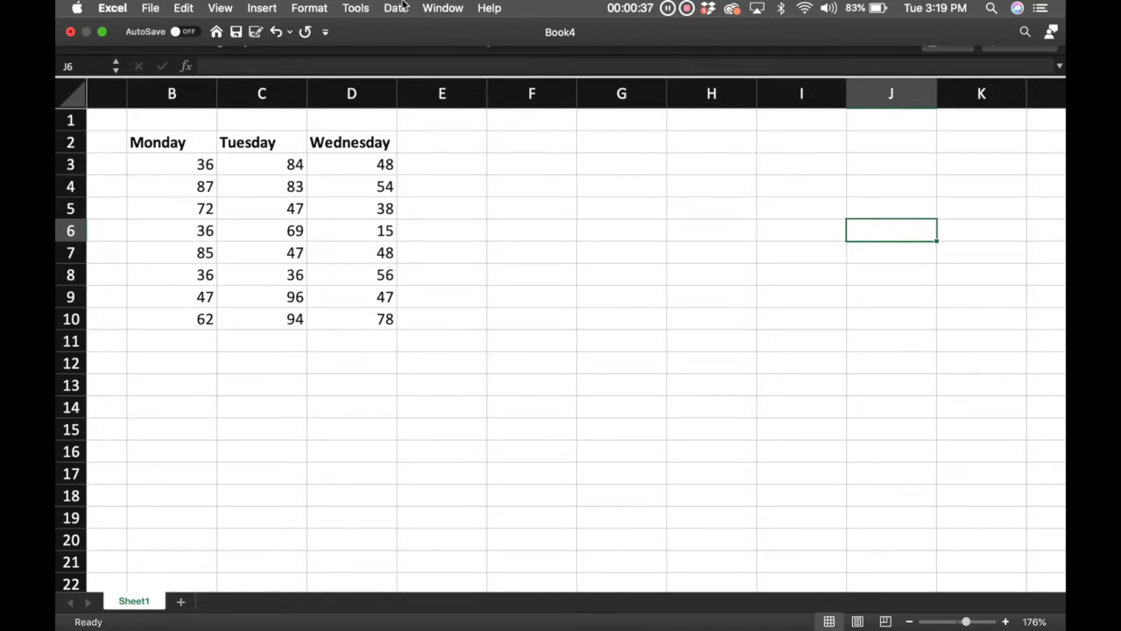
left_click(365, 9)
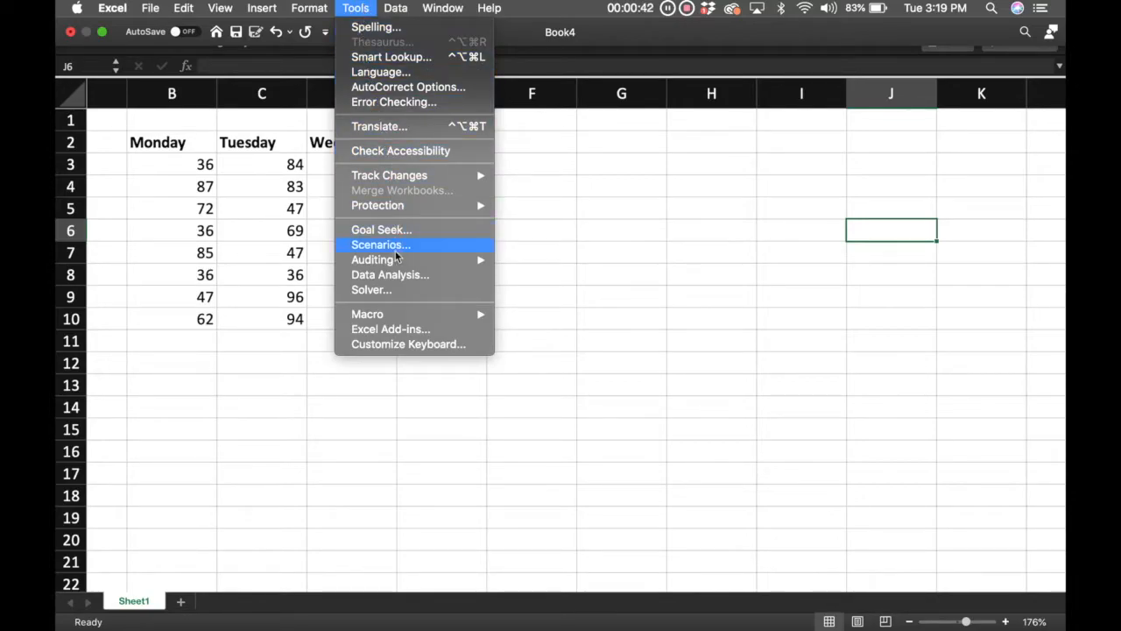
left_click(408, 330)
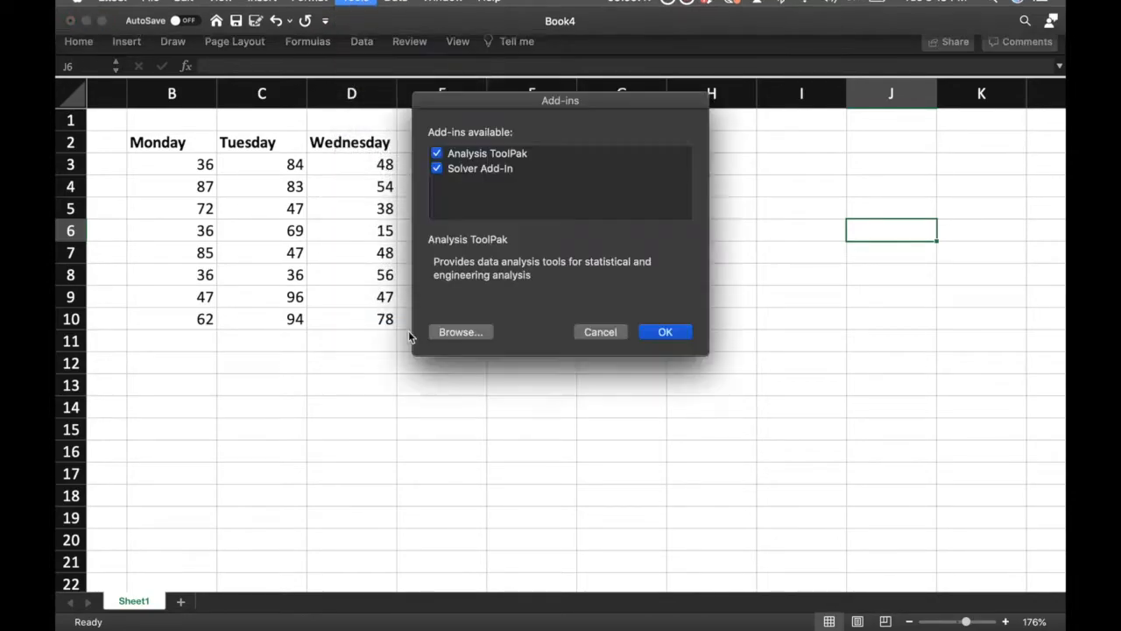
left_click(437, 155)
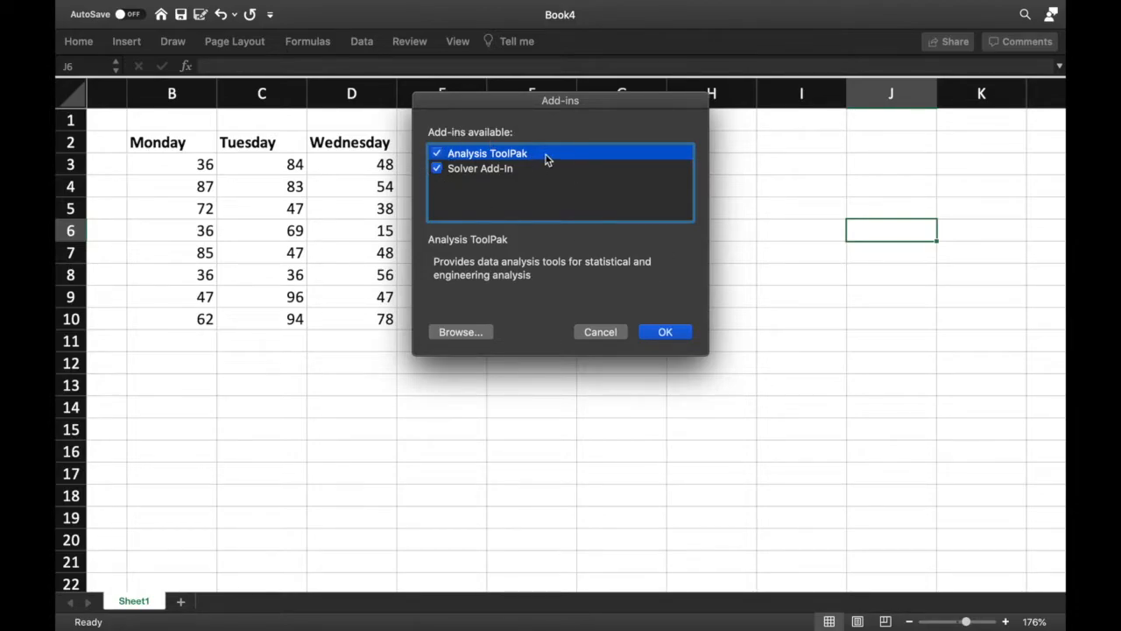
left_click(677, 336)
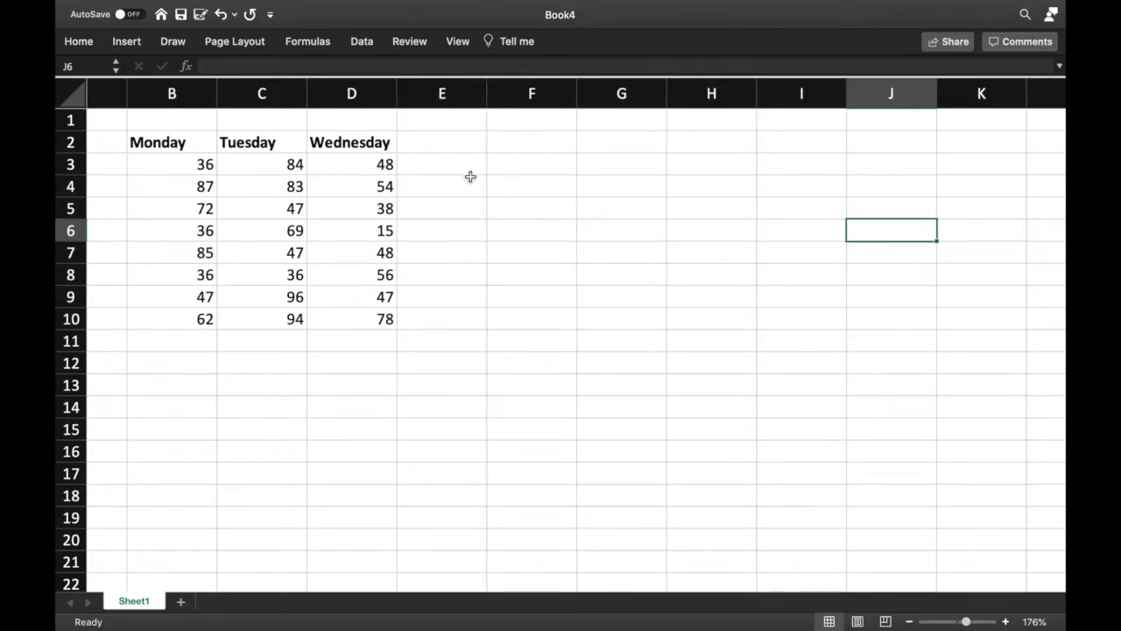
Open the Data Analysis tools and choose Descriptive Statistics
left_click(370, 48)
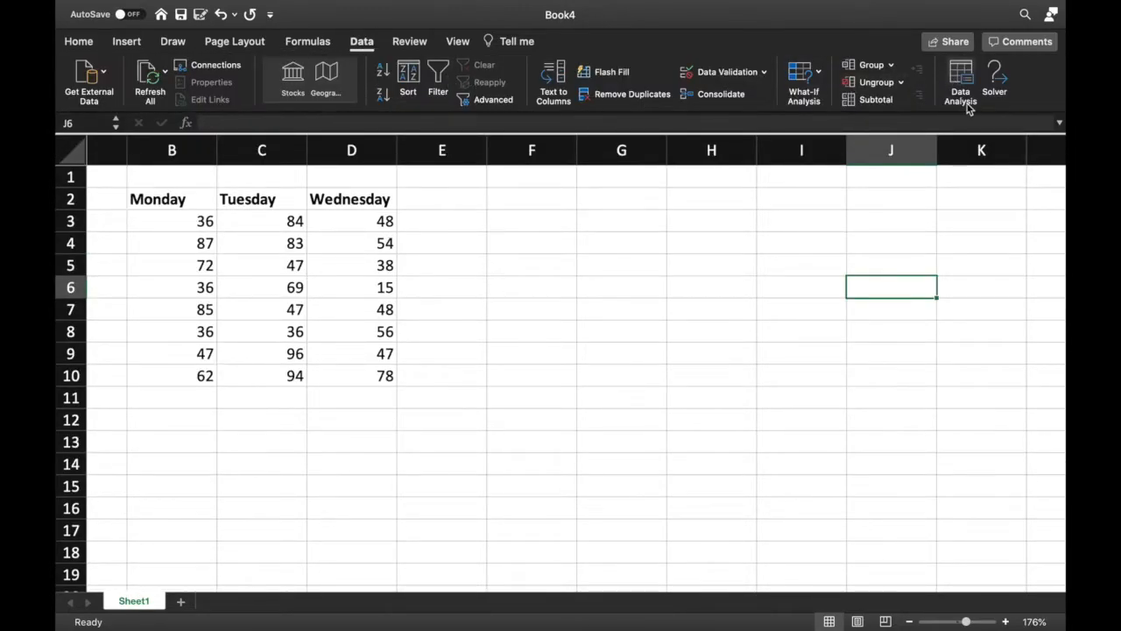
left_click(963, 98)
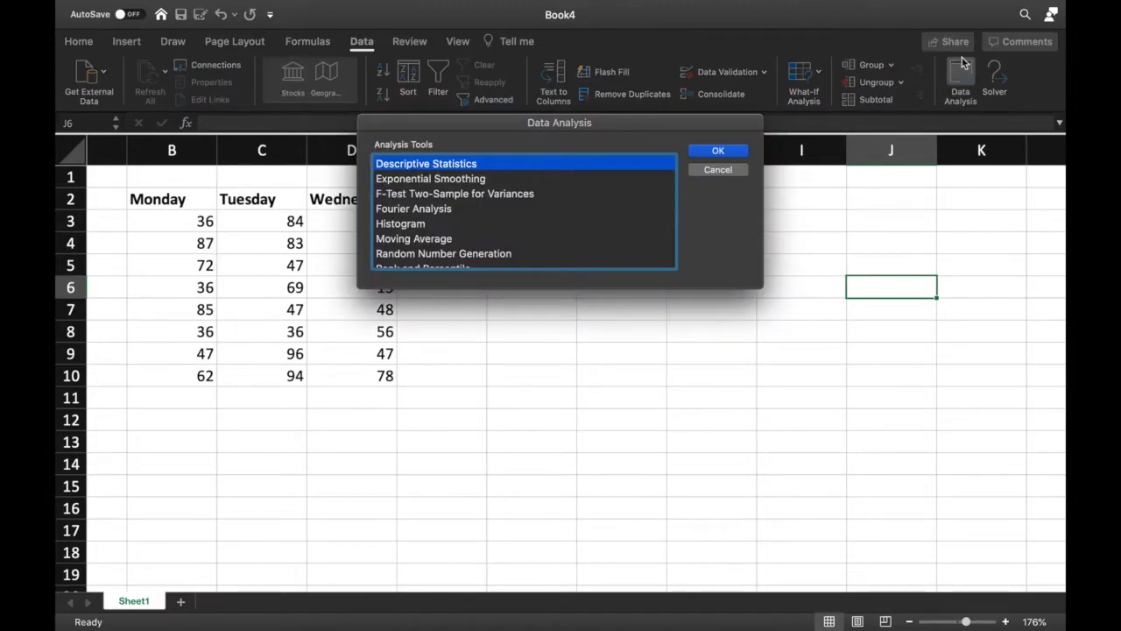
left_click_drag(693, 130, 830, 139)
scroll(761, 196, "up", 1)
scroll(760, 195, "up", 4)
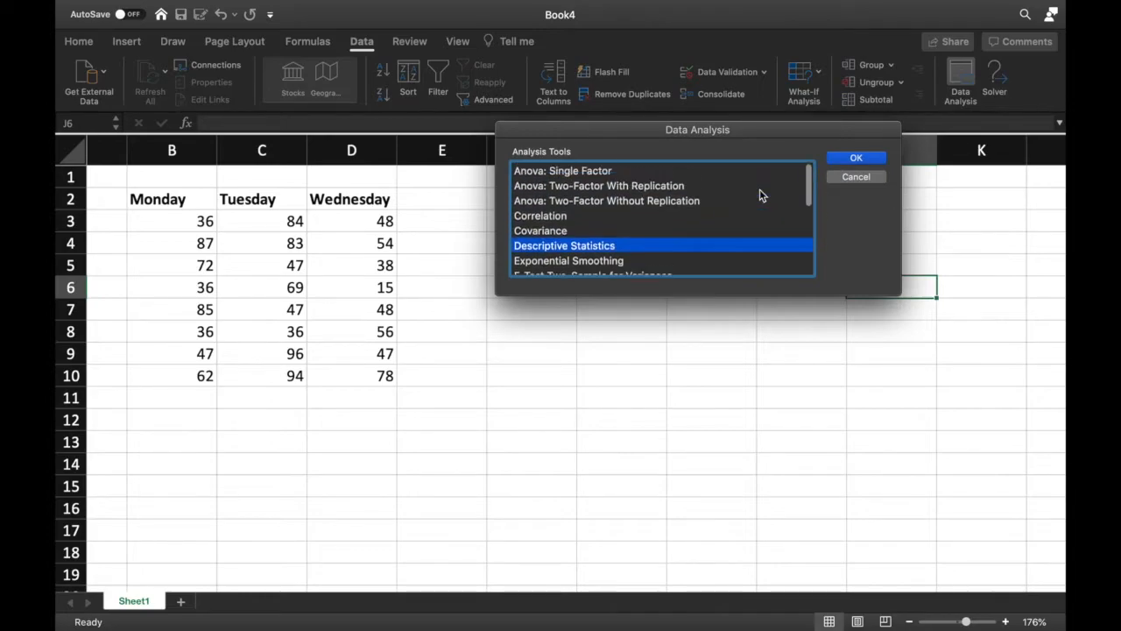
scroll(761, 193, "down", 5)
scroll(749, 226, "down", 7)
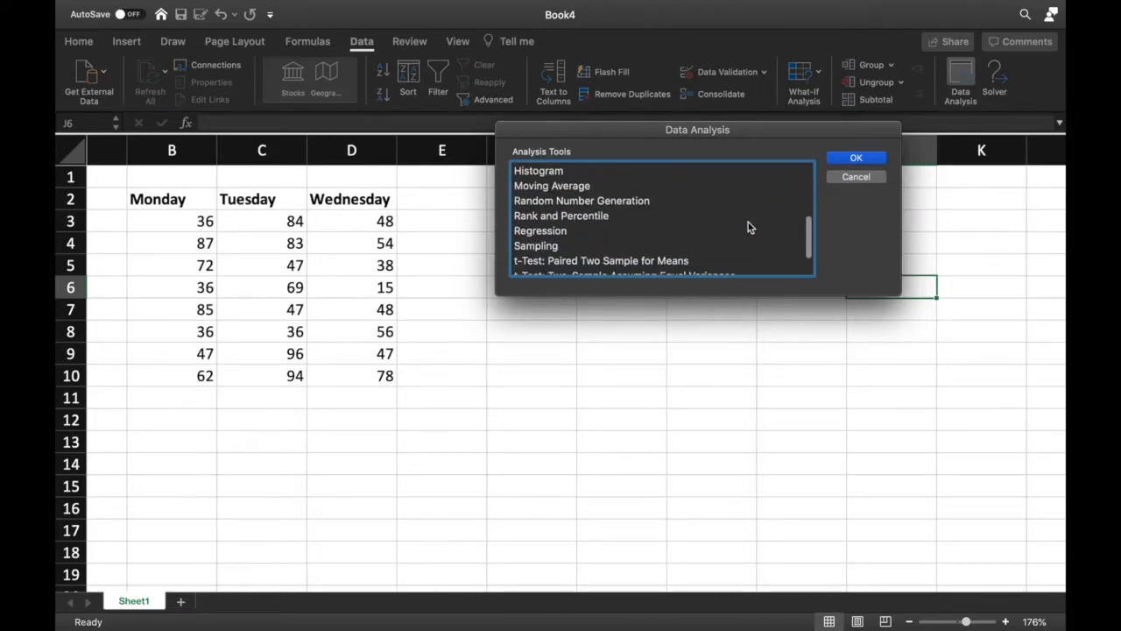
scroll(749, 227, "up", 9)
scroll(749, 227, "up", 1)
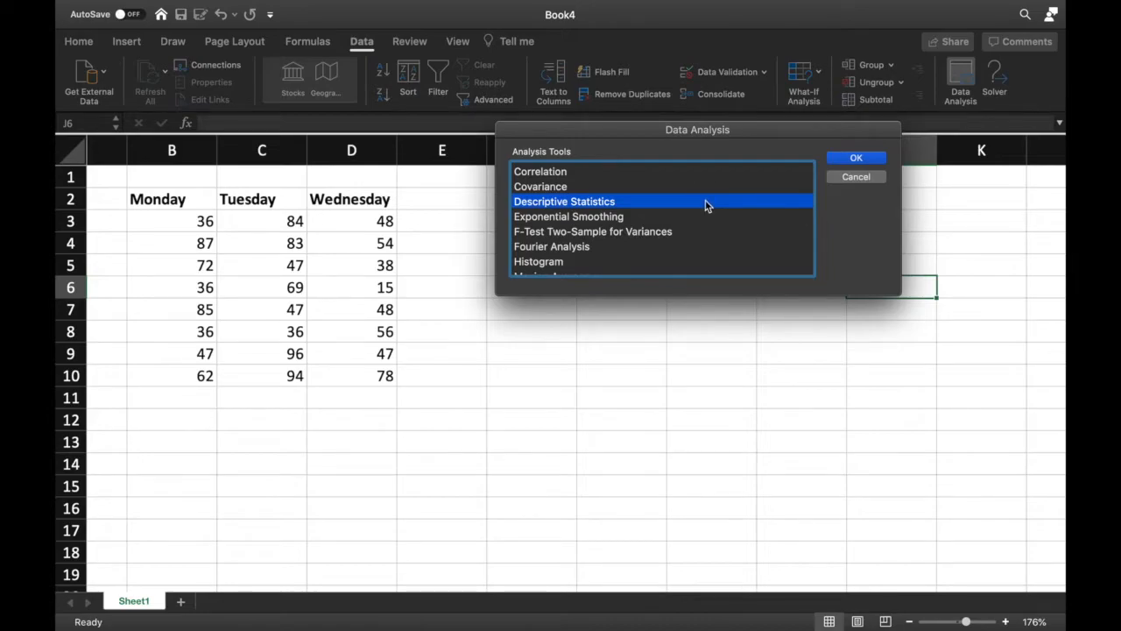
left_click(878, 163)
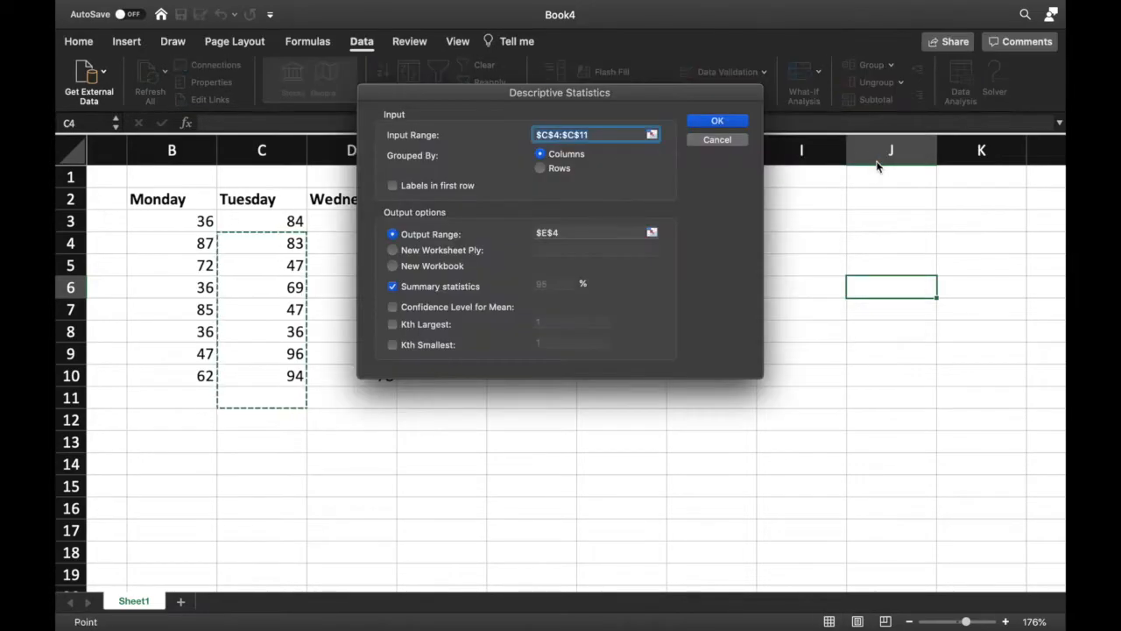
Set the Descriptive Statistics input range to B3:D10, grouped by columns
left_click_drag(581, 105, 709, 184)
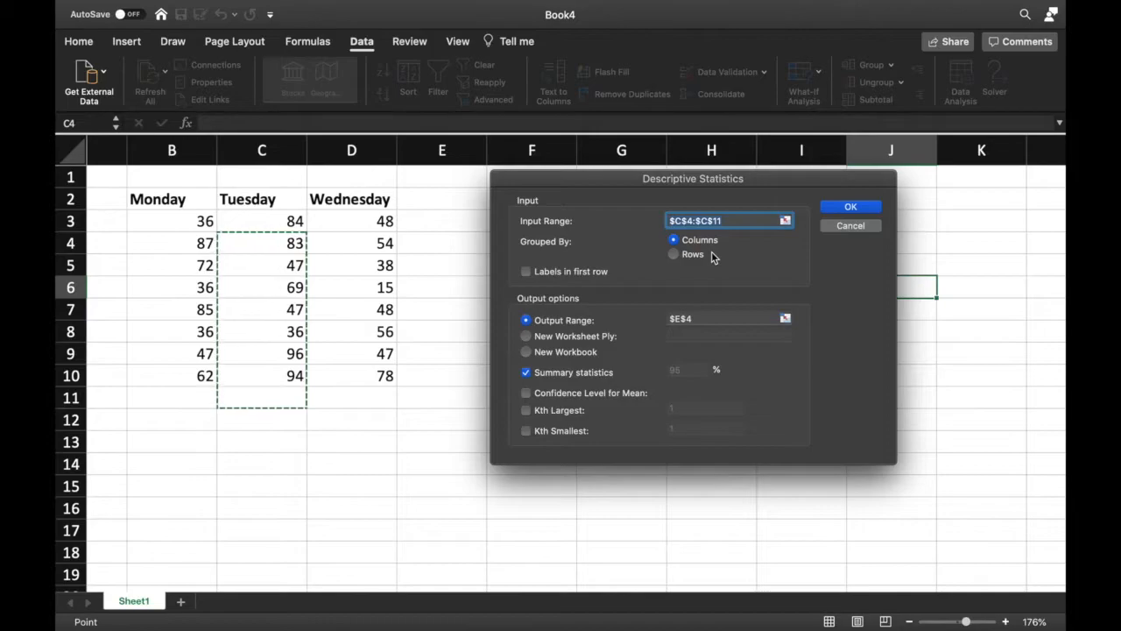
left_click(785, 221)
left_click_drag(167, 221, 379, 377)
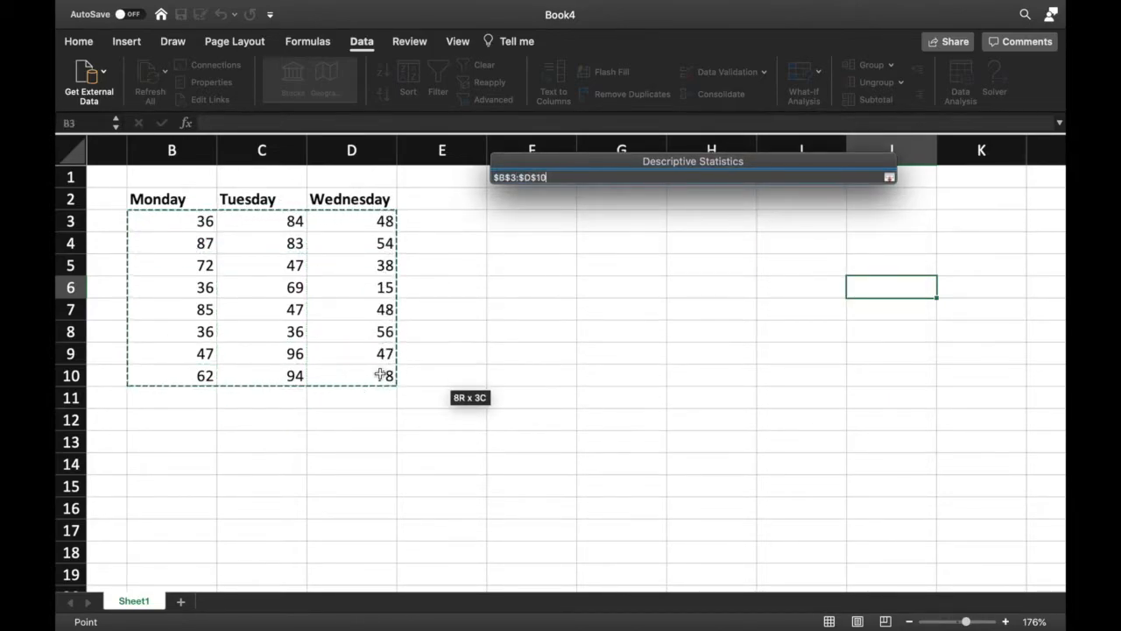
key("Return")
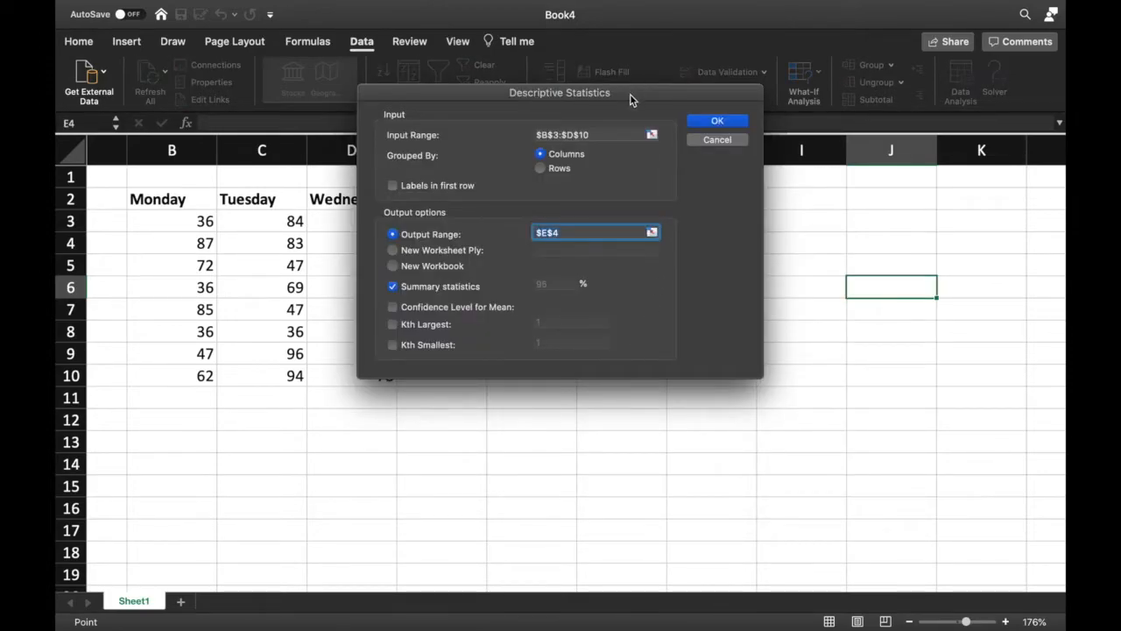
Set the output range to F2 with summary statistics and run the analysis
left_click_drag(631, 100, 804, 194)
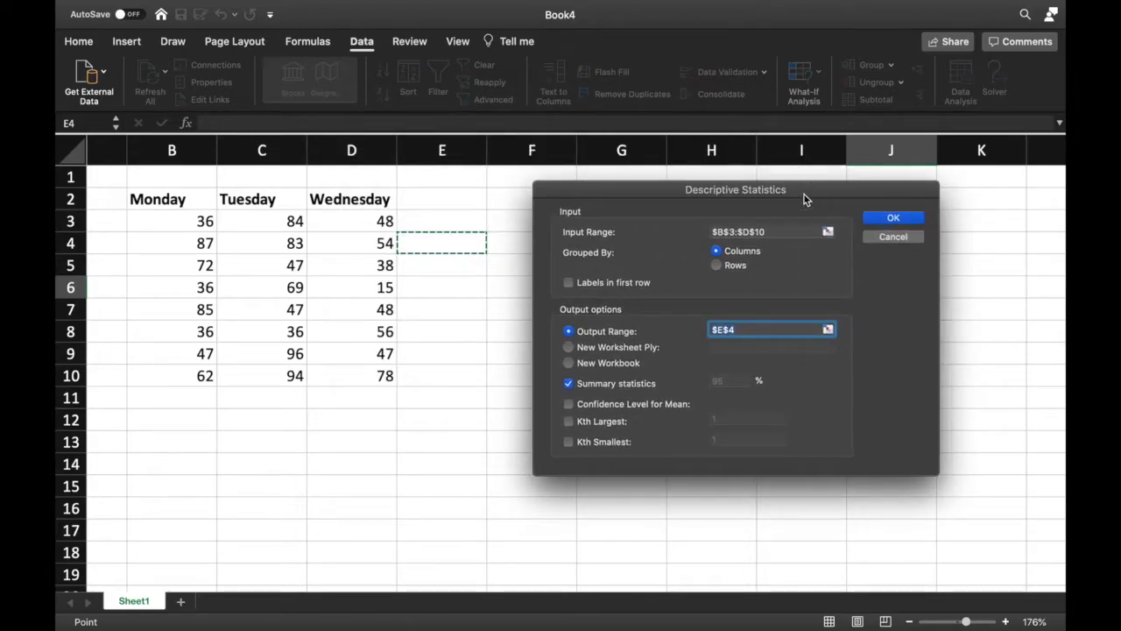
left_click(829, 330)
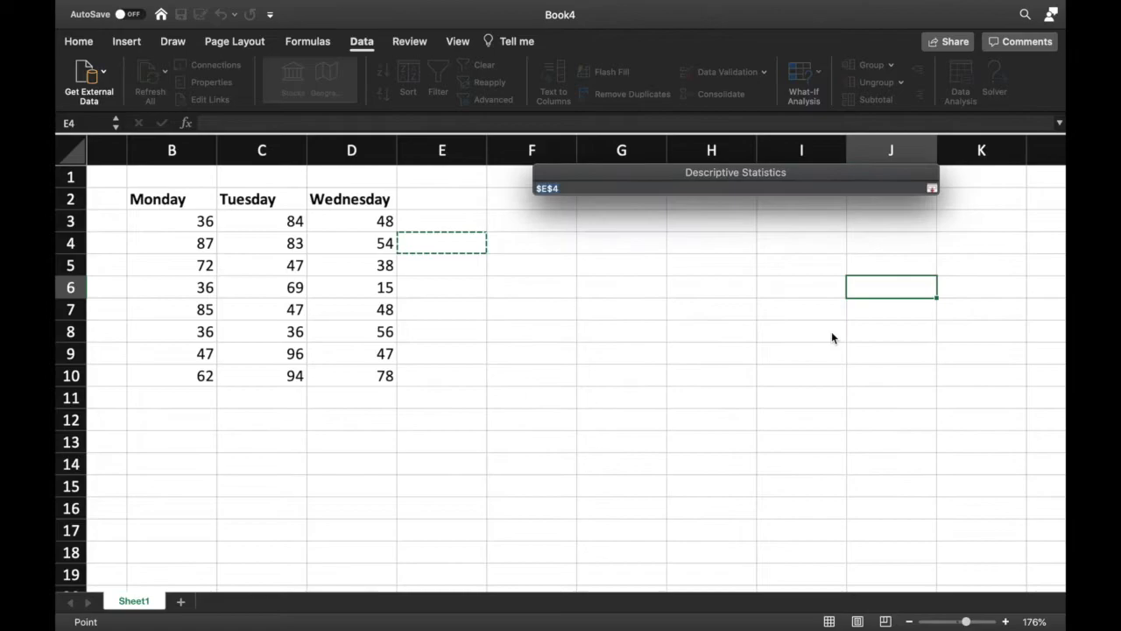
left_click(533, 206)
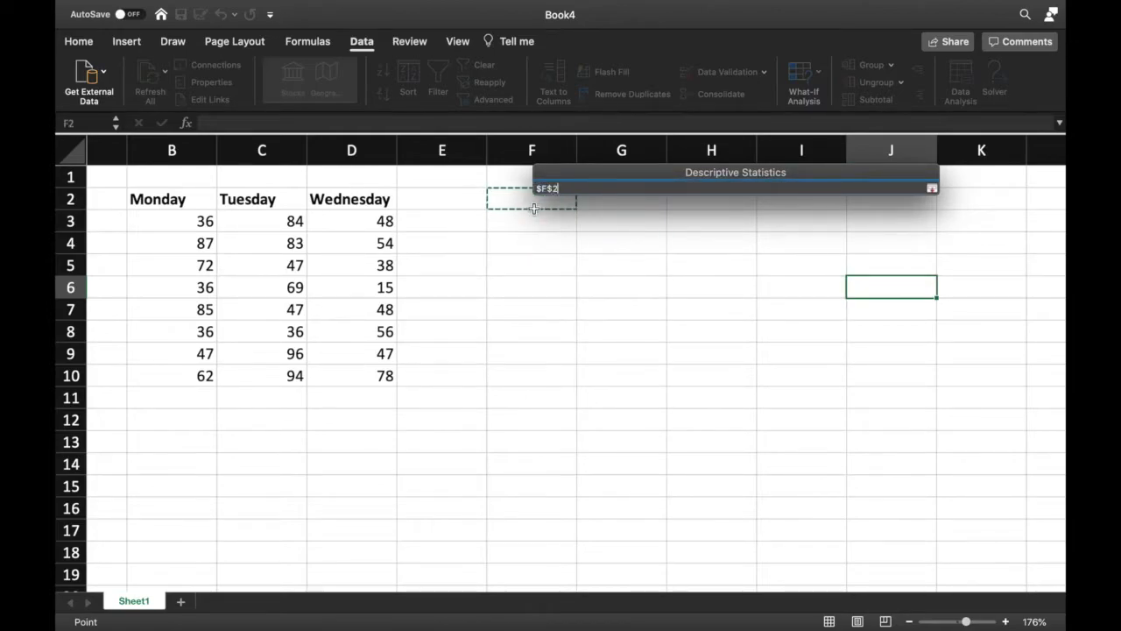
key("Return")
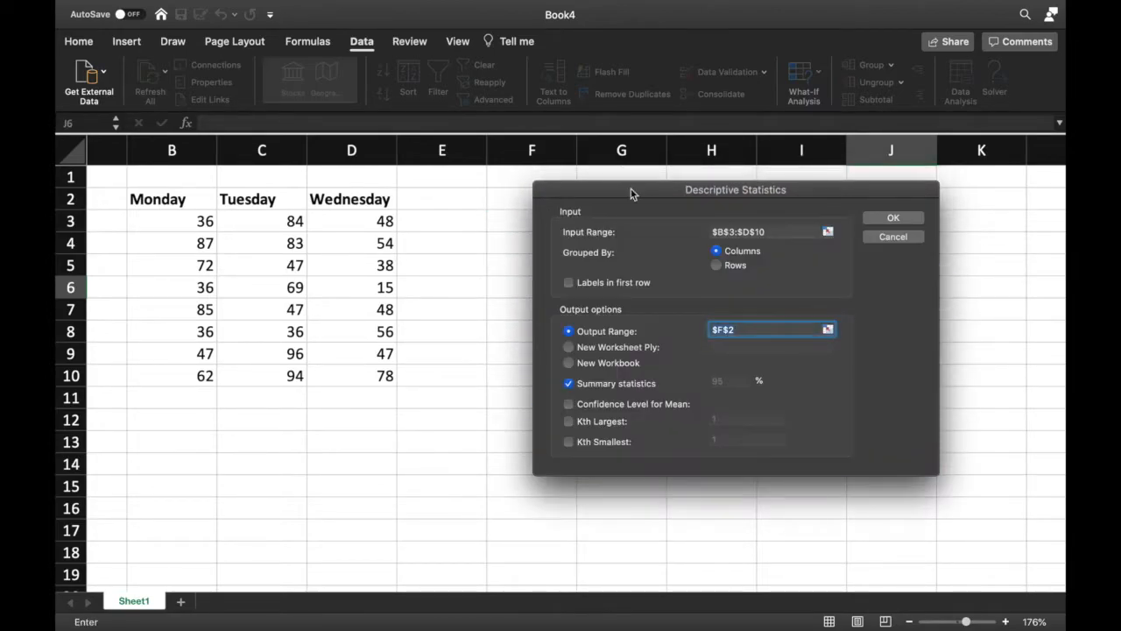
left_click(572, 387)
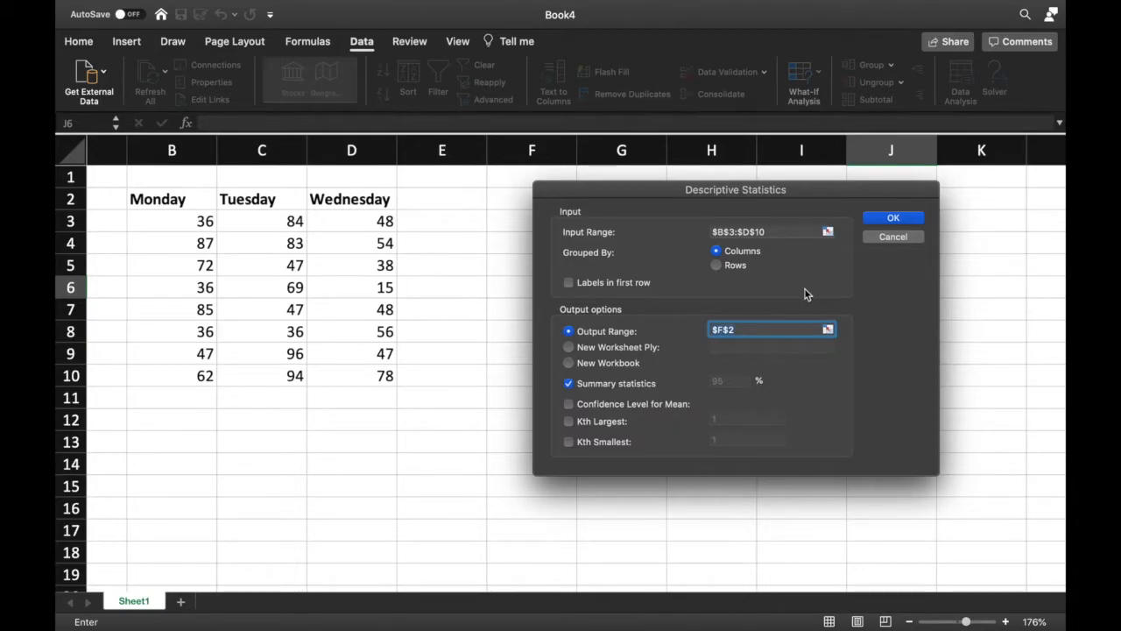
left_click(894, 218)
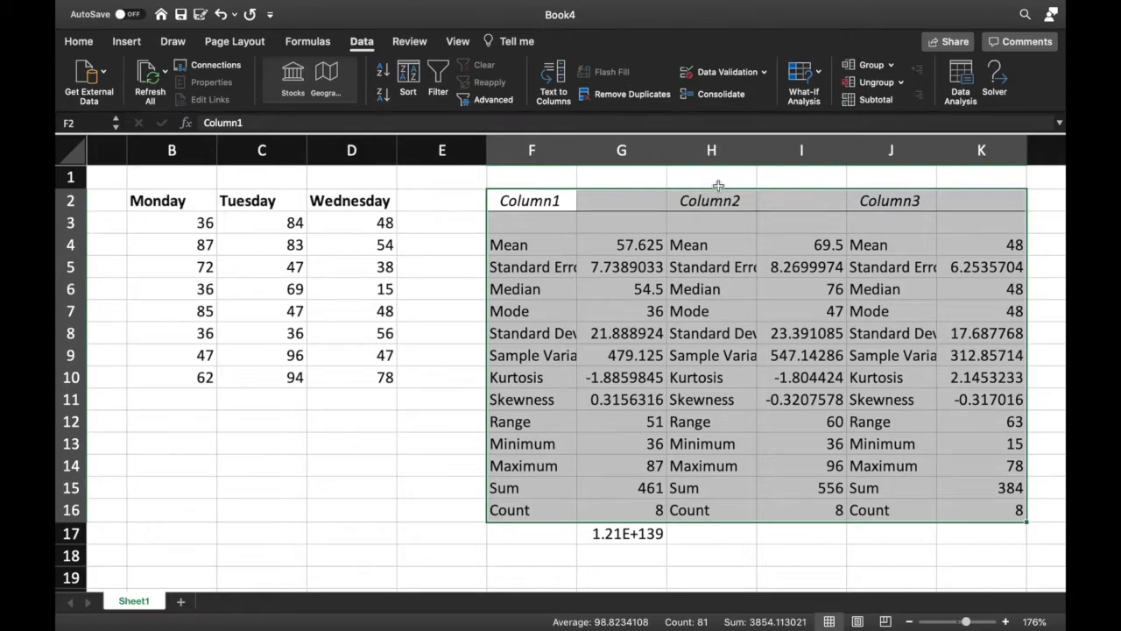
Autofit the widths of the statistic value columns G, I and K
left_click(672, 146)
double_click(863, 149)
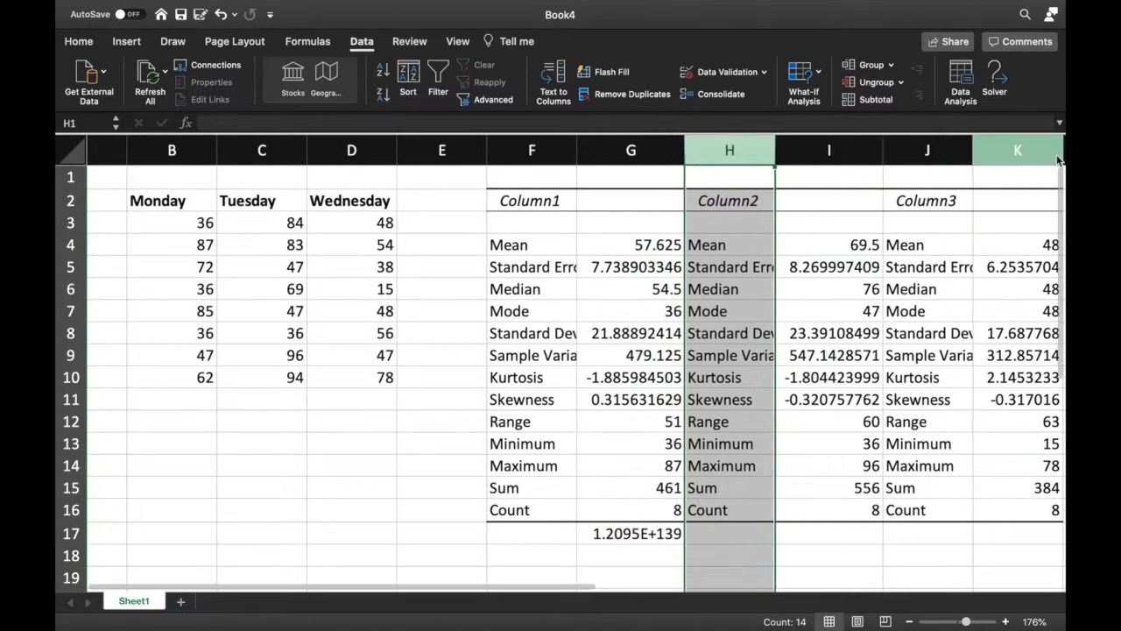
scroll(939, 354, "down", 5)
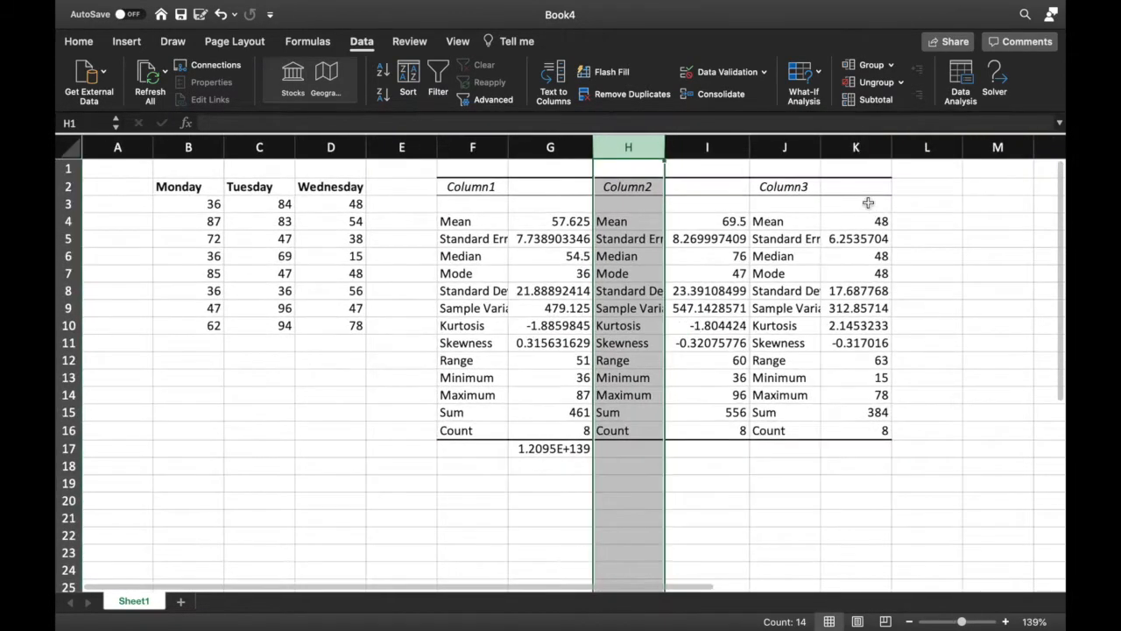
double_click(893, 147)
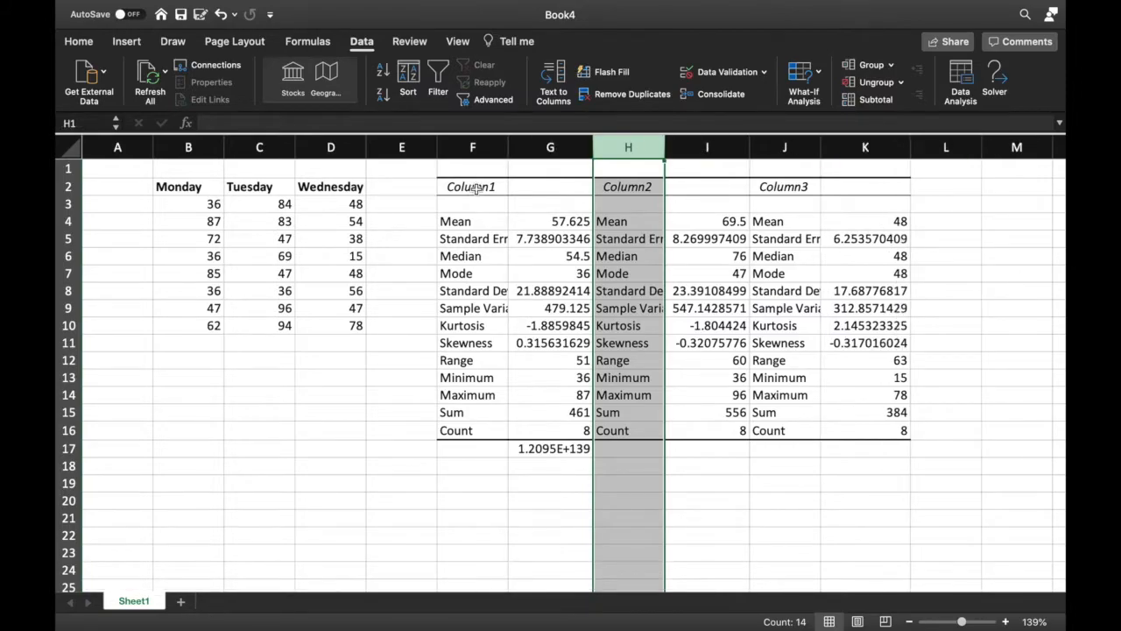
Merge and center F2:G2 and rename its header Monday
left_click_drag(476, 187, 533, 189)
left_click(78, 42)
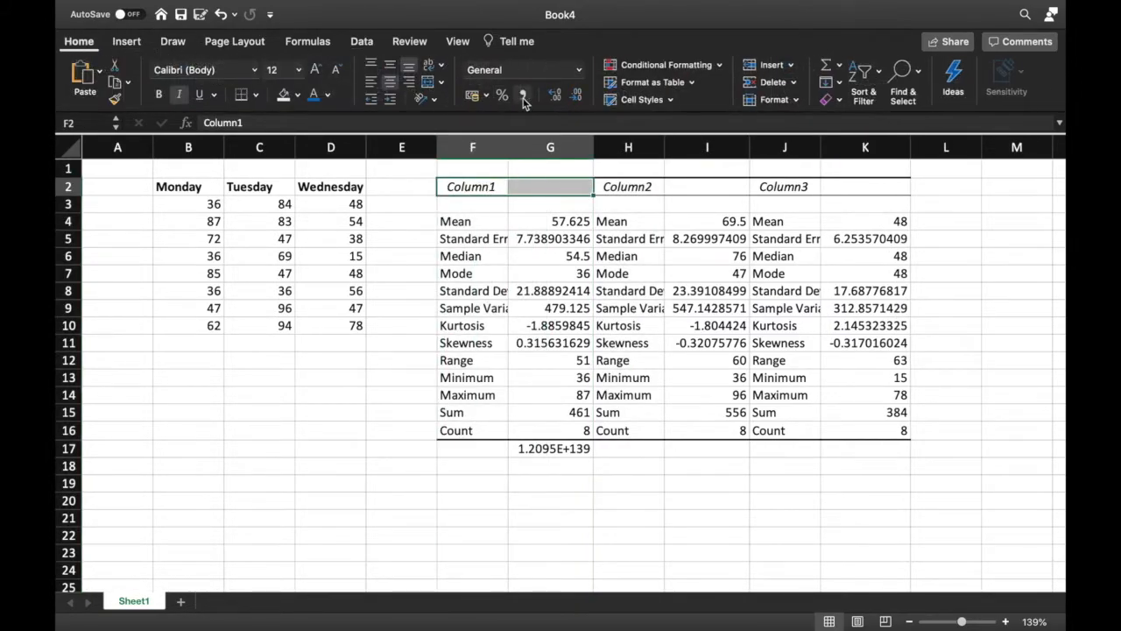
left_click(425, 81)
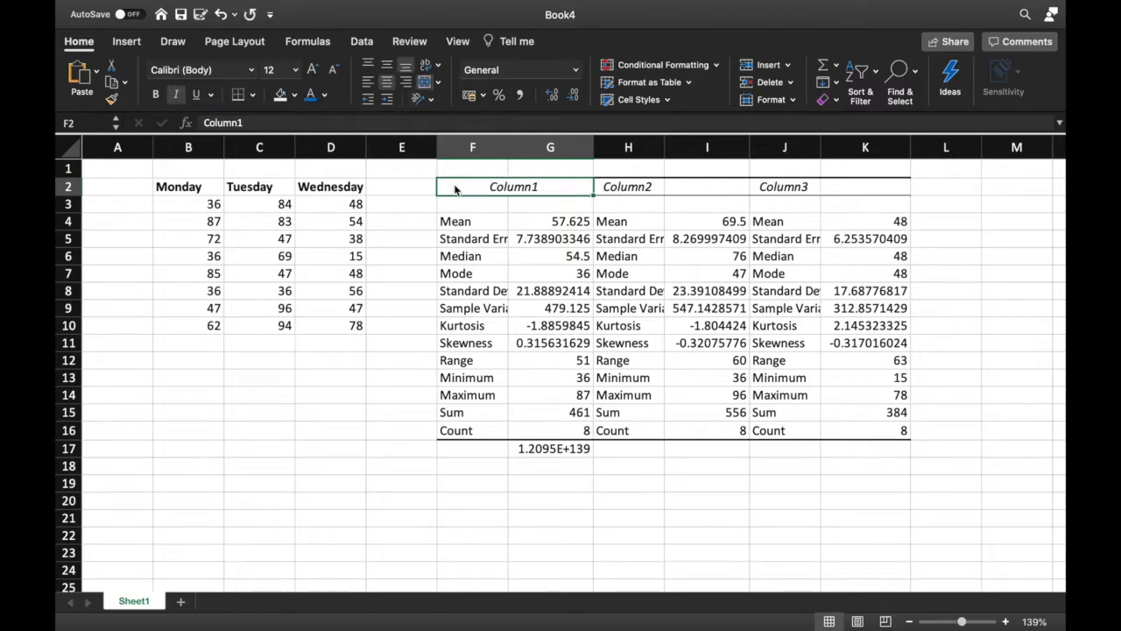
type("Monday")
Merge and center H2:I2 and rename its header Tuesday
left_click(655, 235)
left_click_drag(677, 190, 646, 187)
left_click(425, 82)
type("Tues")
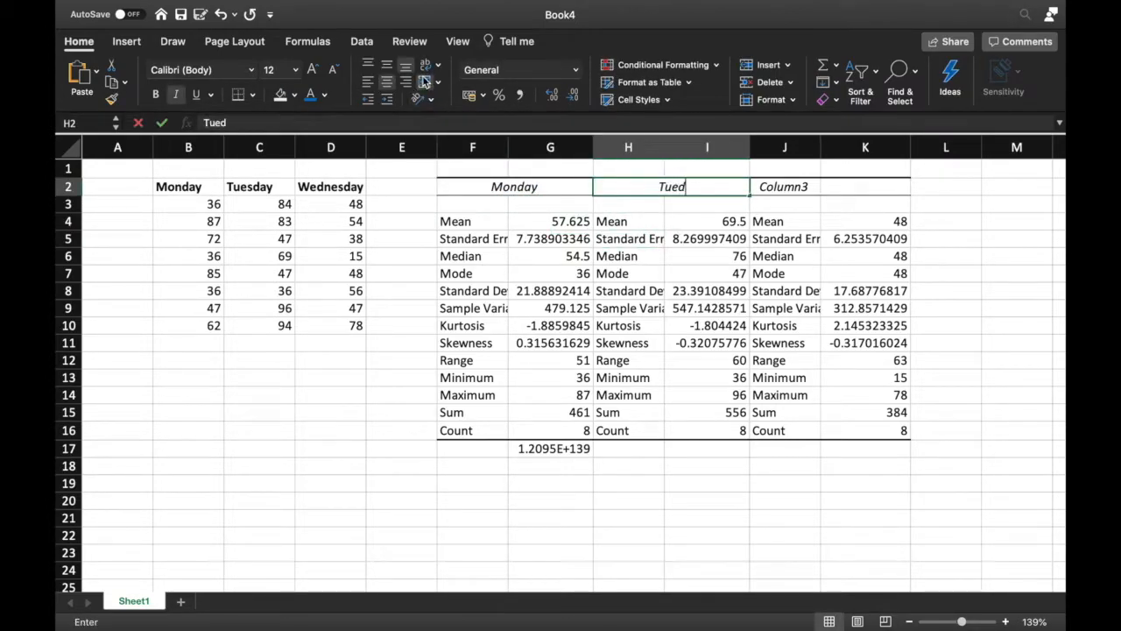
type("day")
Merge and center J2:K2 and rename its header Wednesday
left_click_drag(863, 187, 784, 187)
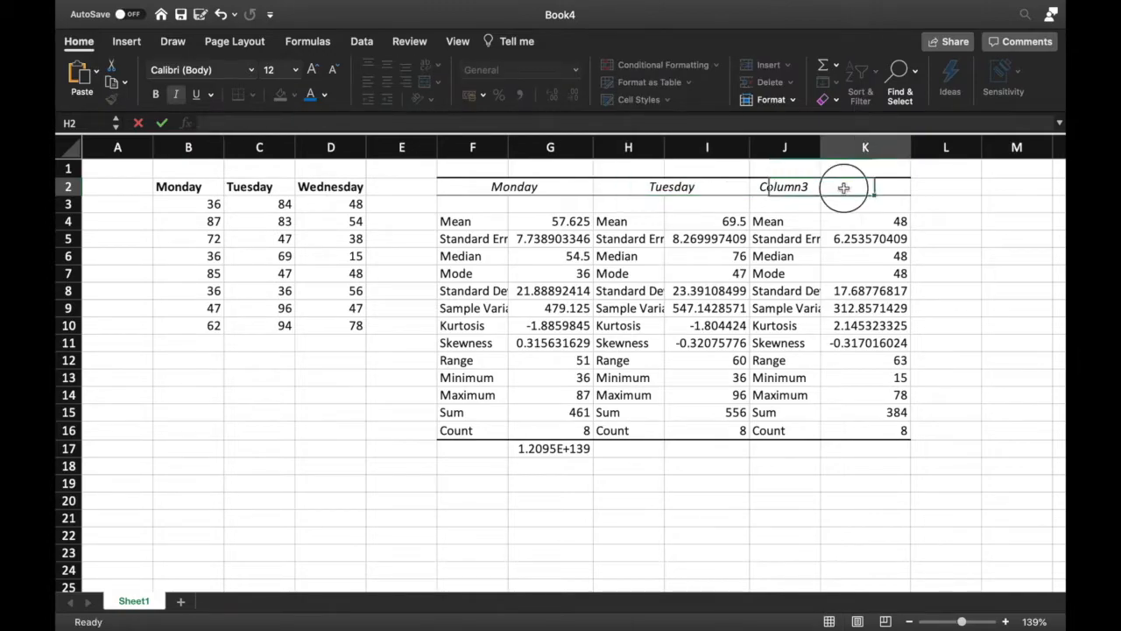
left_click(425, 82)
type("We")
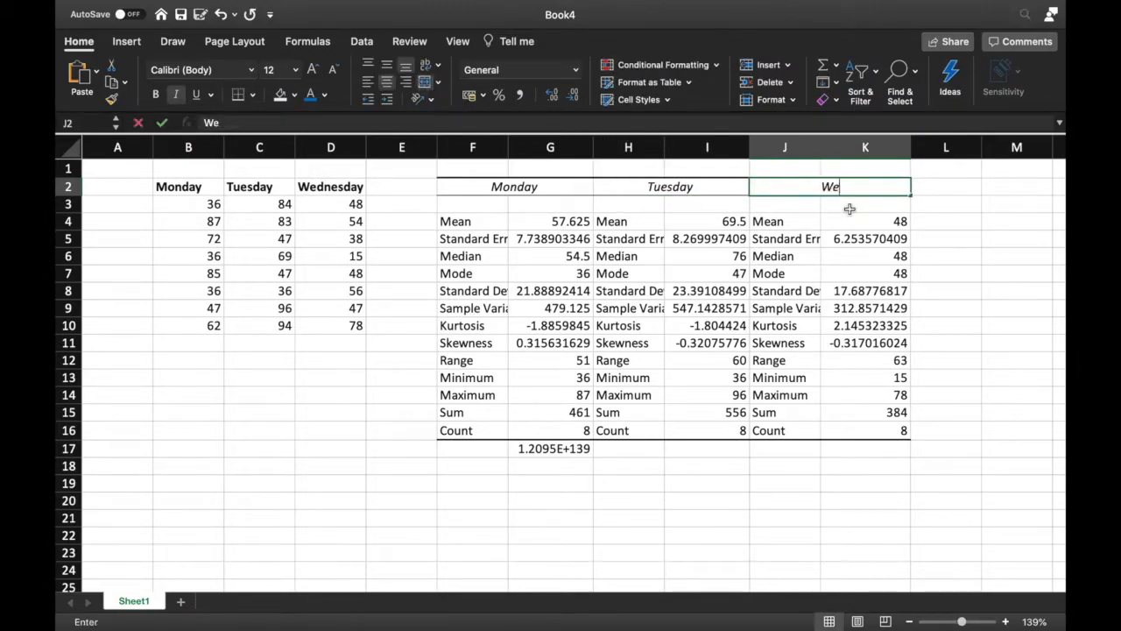
type("dnesday")
left_click(946, 535)
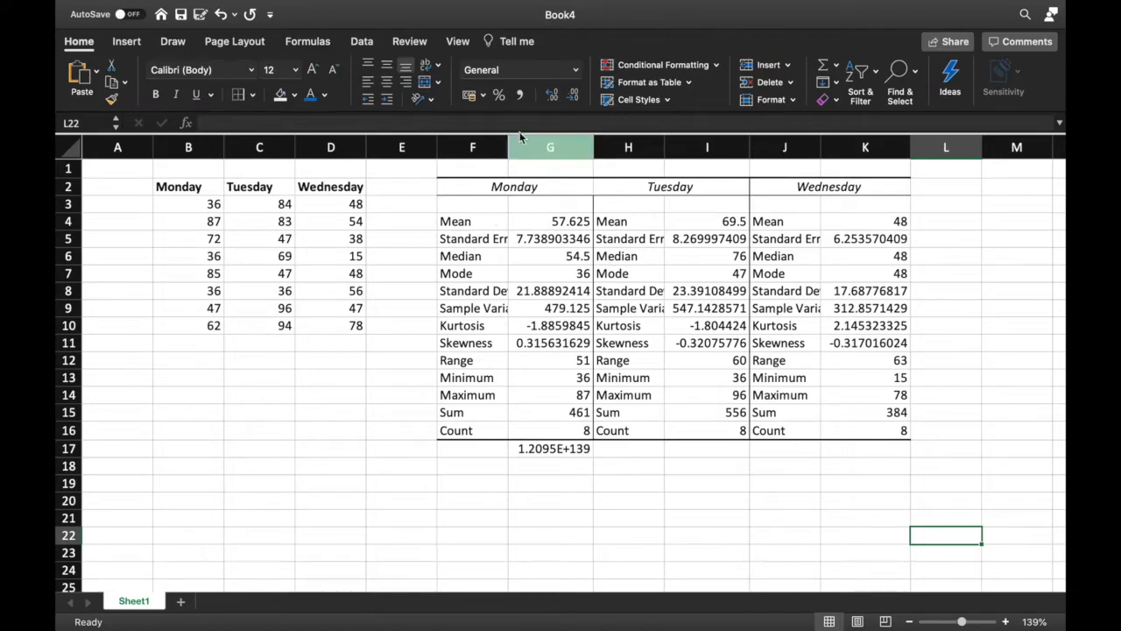
Widen column F to fit the labels and fill the Mean row F4:G4 with a light orange shade
left_click_drag(508, 139, 549, 138)
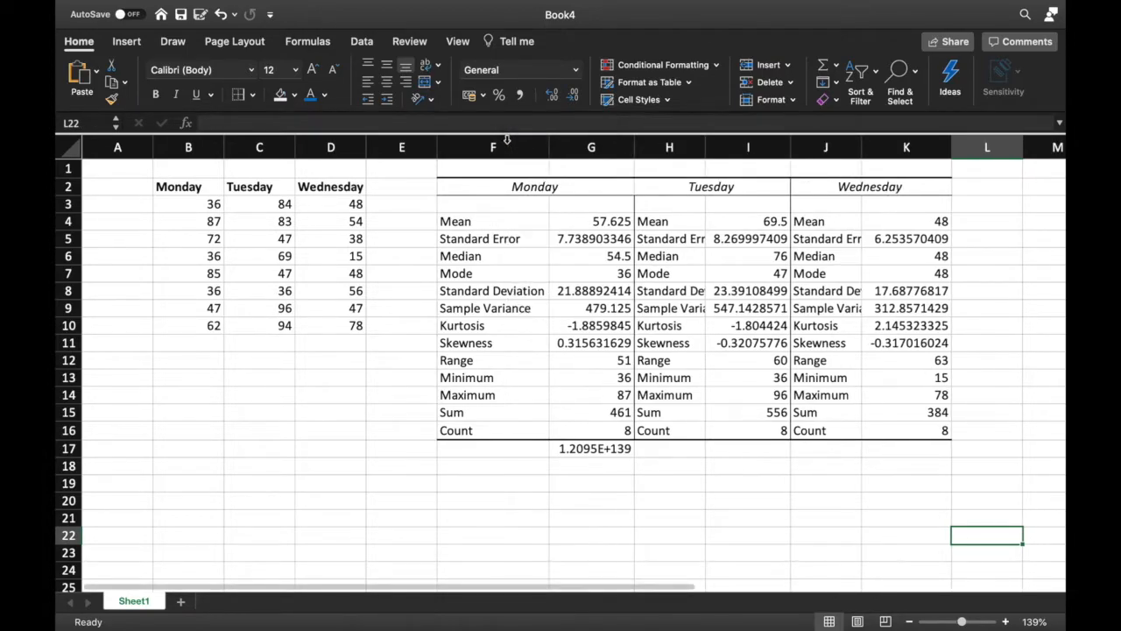
left_click(508, 220)
left_click_drag(508, 218, 604, 221)
left_click(295, 95)
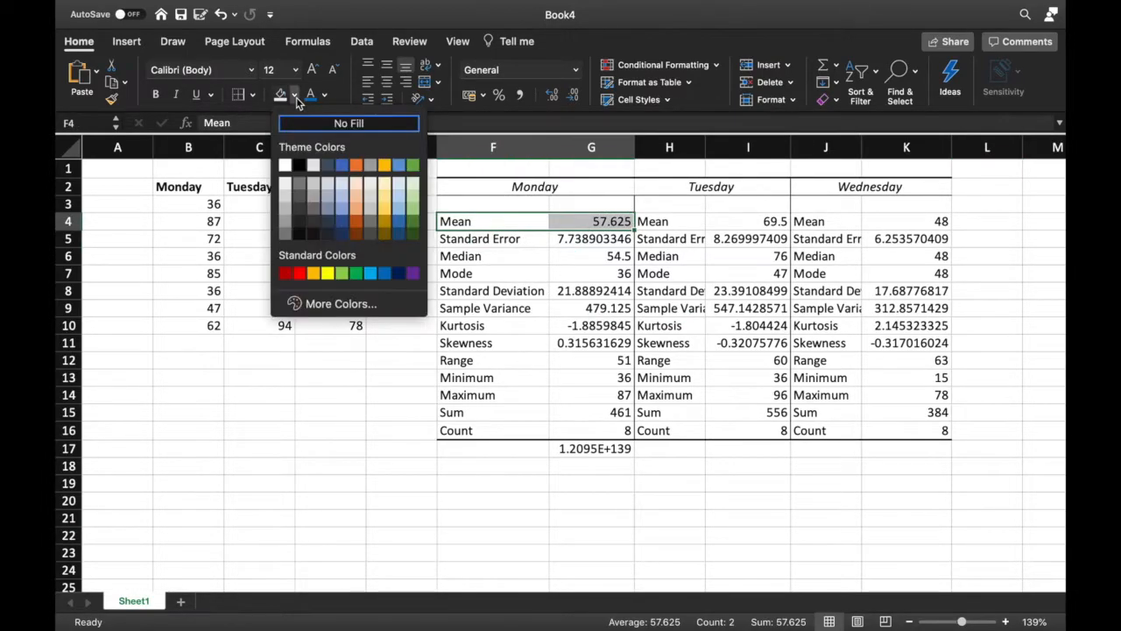
left_click(389, 188)
left_click(594, 340)
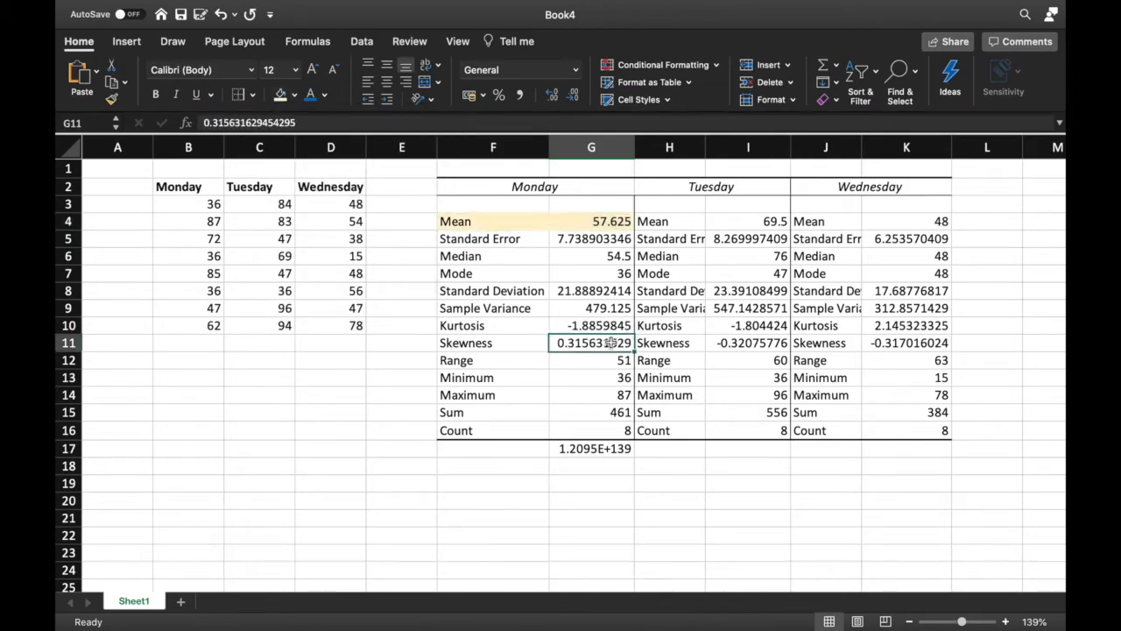
Apply the same light orange fill to the Median, Mode and Standard Deviation through Range rows for Monday
left_click_drag(483, 259, 604, 275)
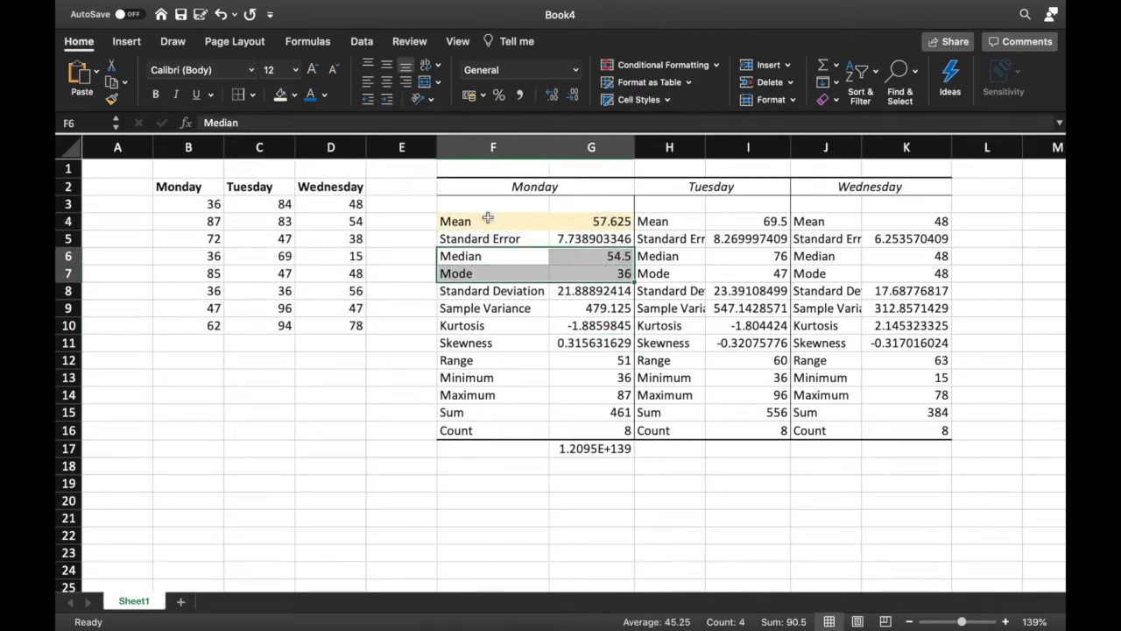
left_click(280, 95)
left_click_drag(490, 293, 591, 359)
left_click(281, 95)
left_click(795, 481)
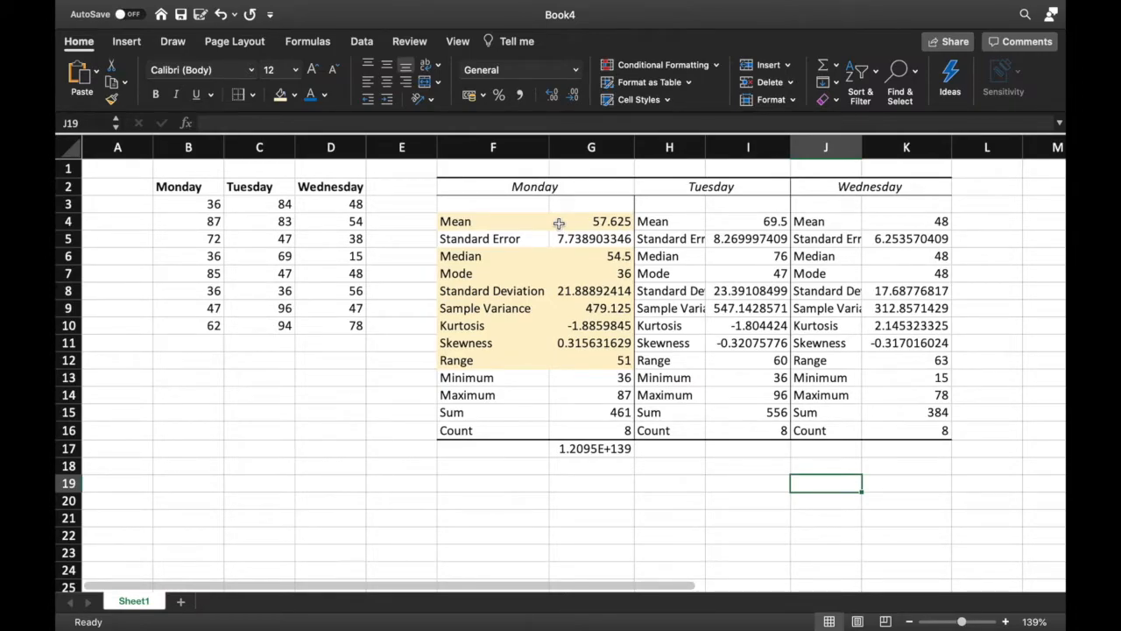
Select the Mean, Median and Mode labels in turn to review them
left_click(455, 226)
left_click(452, 255)
left_click(450, 272)
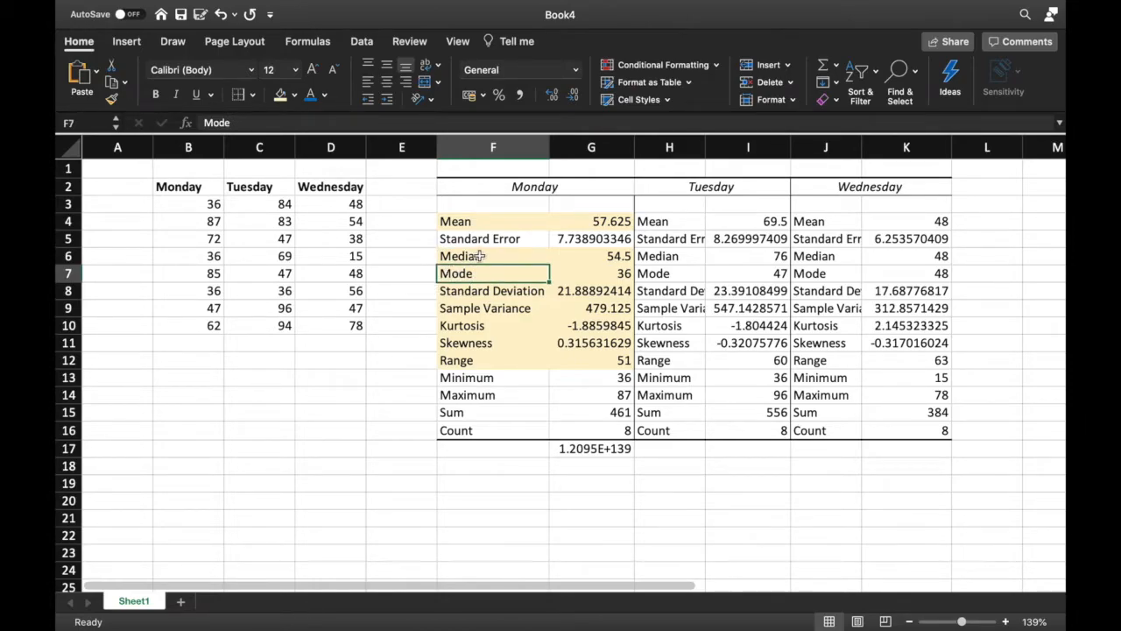
Sort Monday's values in B3:B10 from smallest to largest, continuing with the current selection only
left_click(482, 255)
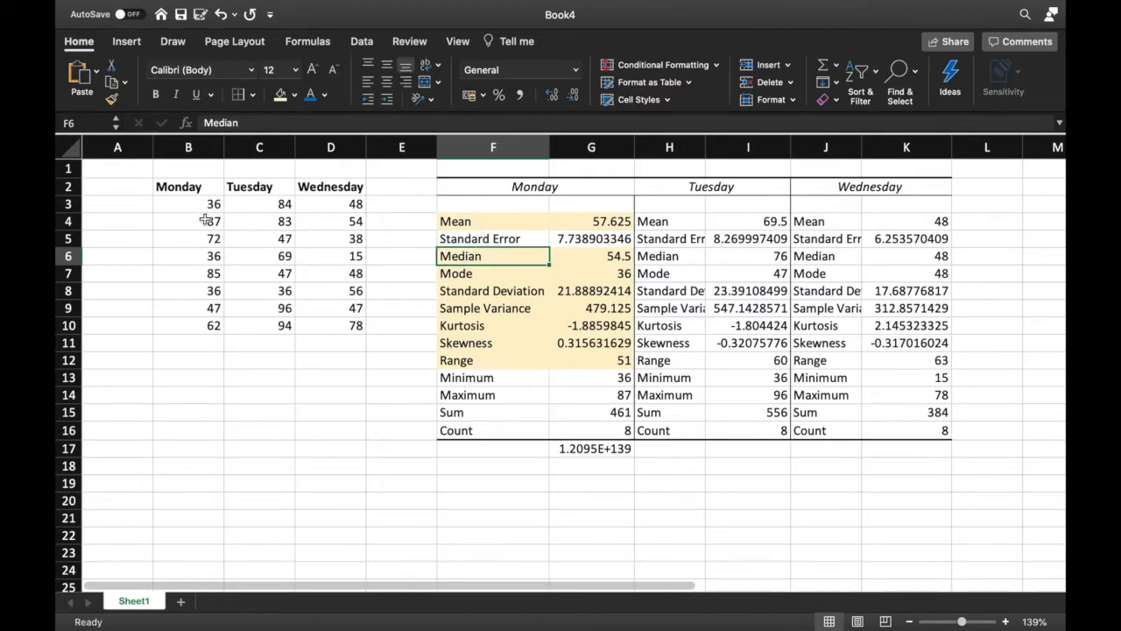
left_click_drag(214, 204, 221, 333)
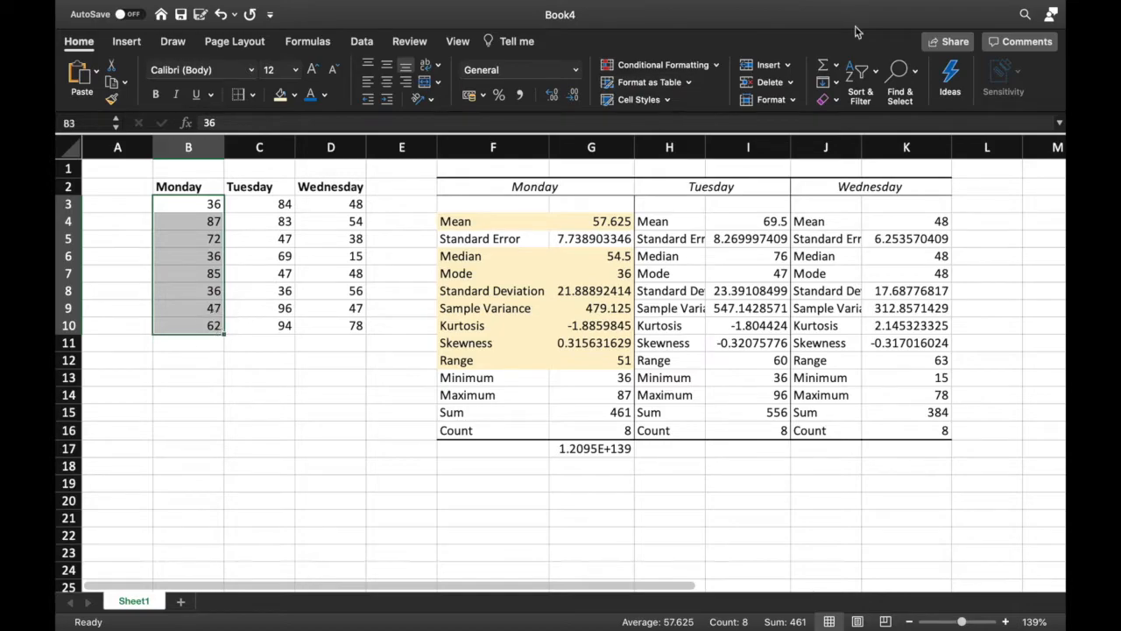
left_click(873, 77)
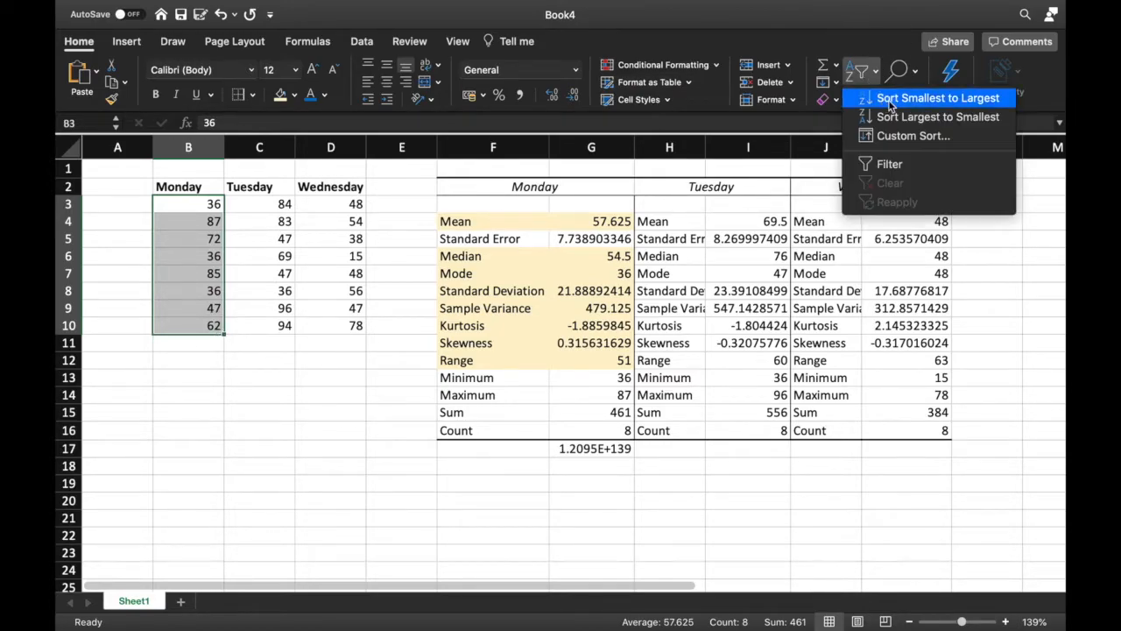
left_click(891, 99)
left_click(653, 254)
left_click(461, 232)
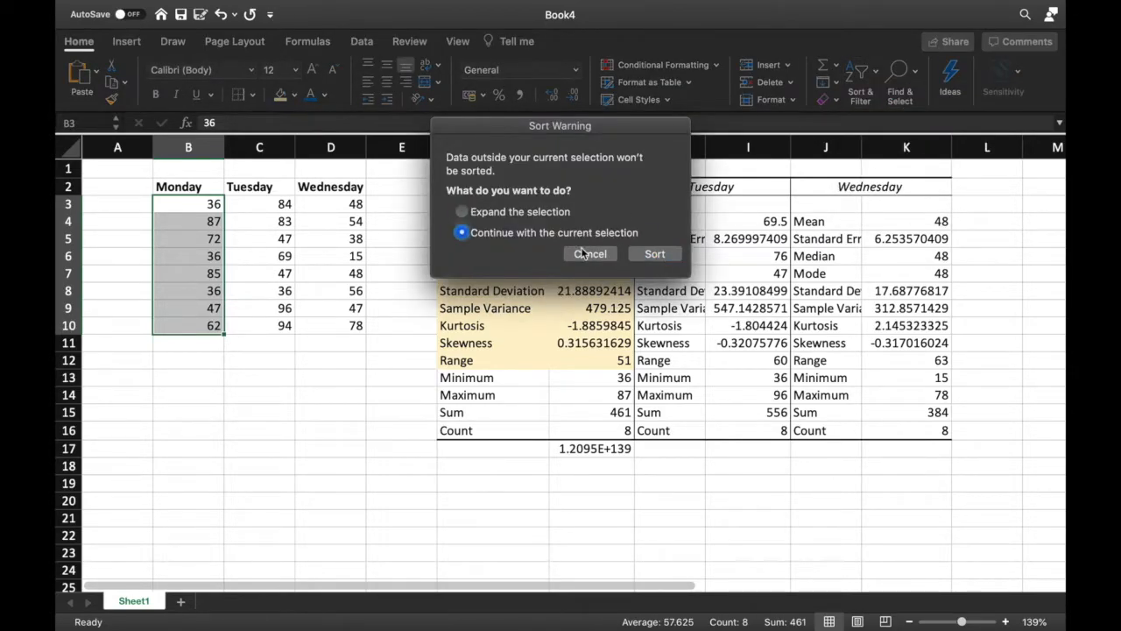
left_click(672, 254)
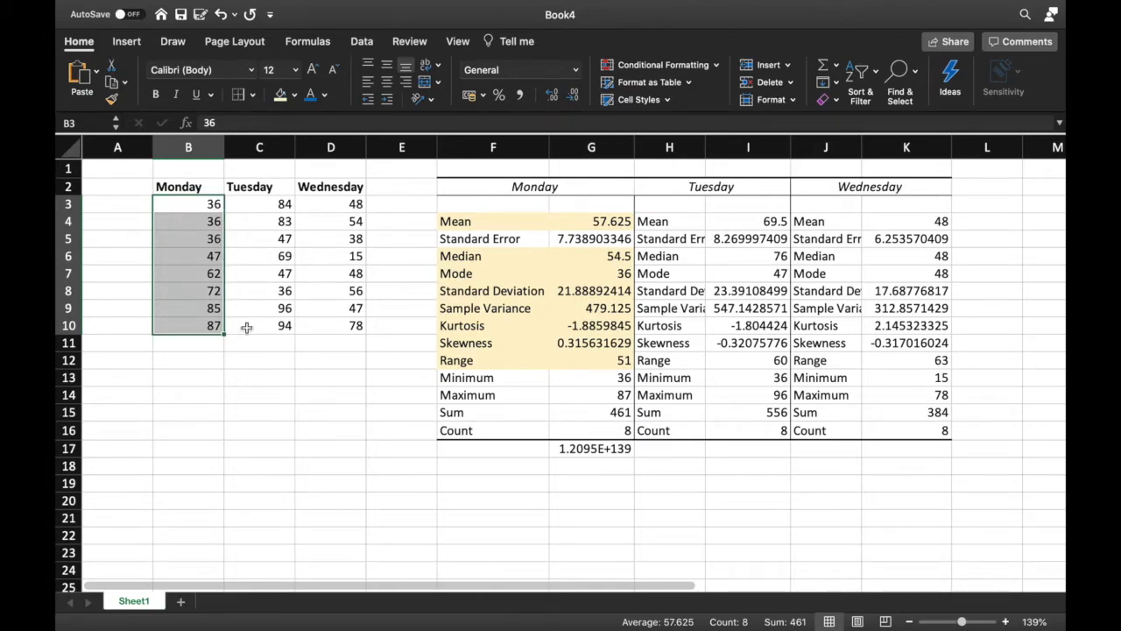
Examine the sorted Monday values alongside the Mean, Median, Mode and Standard Deviation statistics
left_click(214, 267)
left_click(226, 255)
left_click(223, 256)
left_click(219, 273)
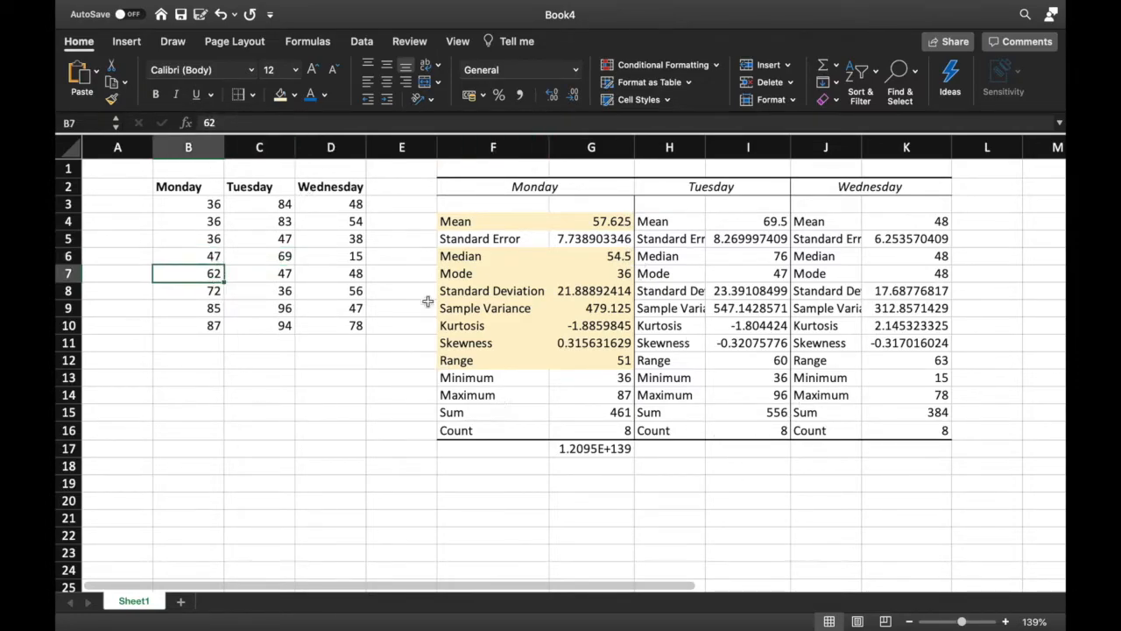
left_click_drag(214, 204, 213, 234)
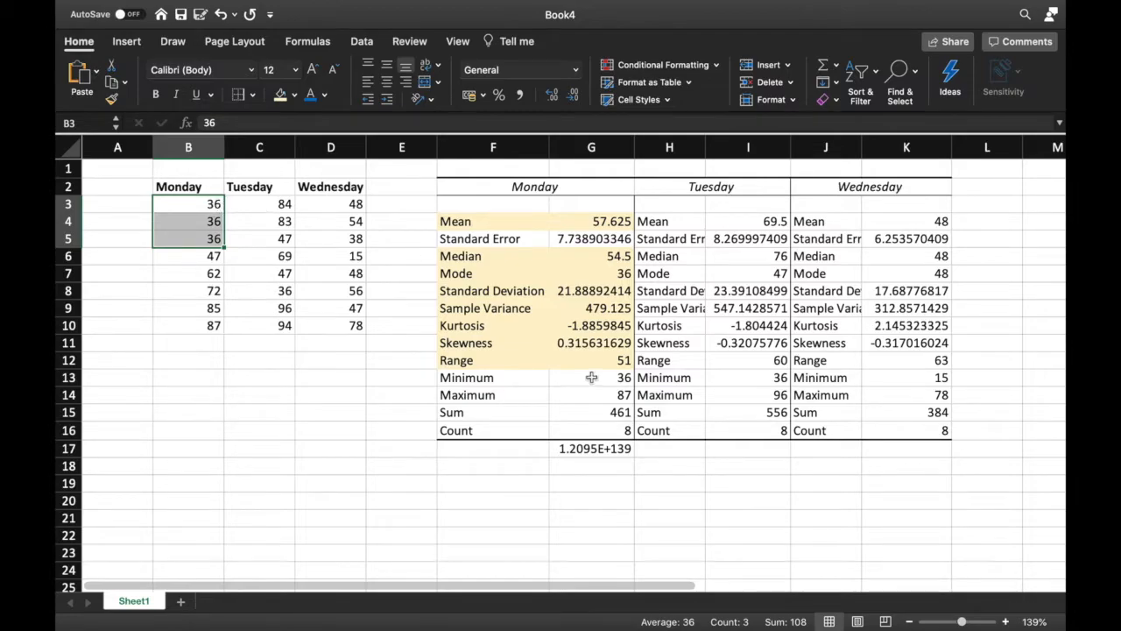
left_click_drag(480, 274, 585, 223)
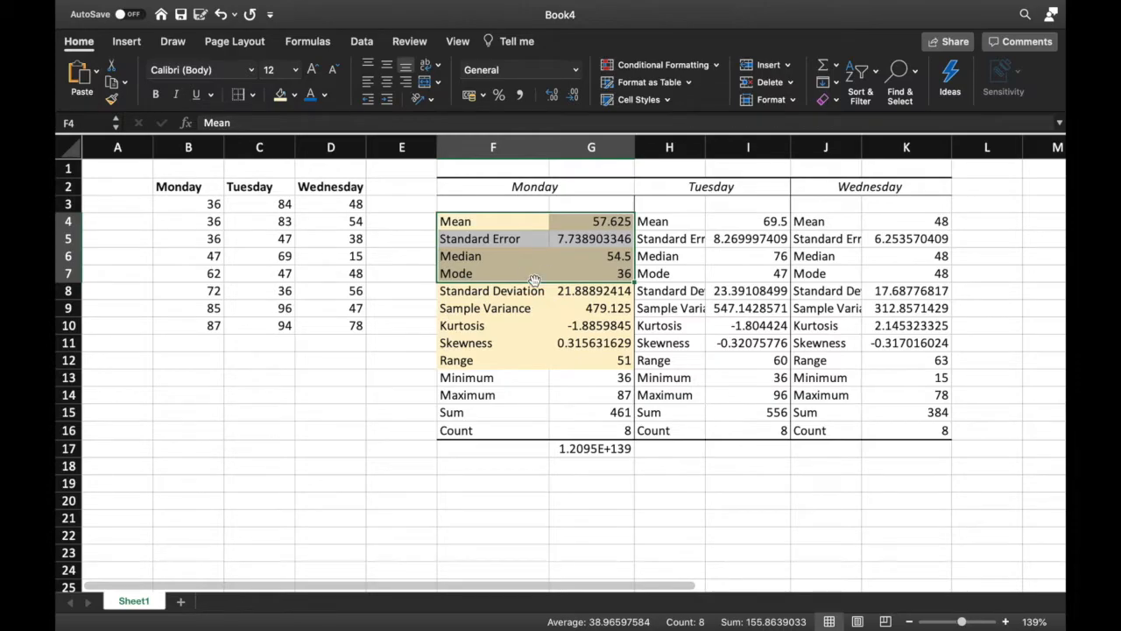
left_click(578, 293)
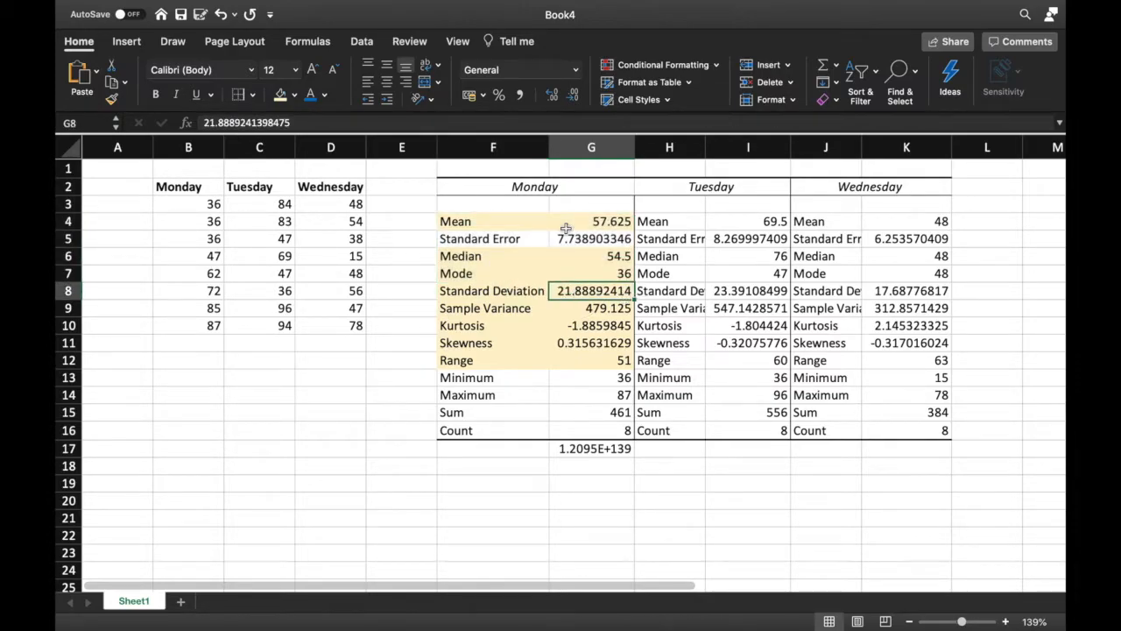
left_click(609, 308)
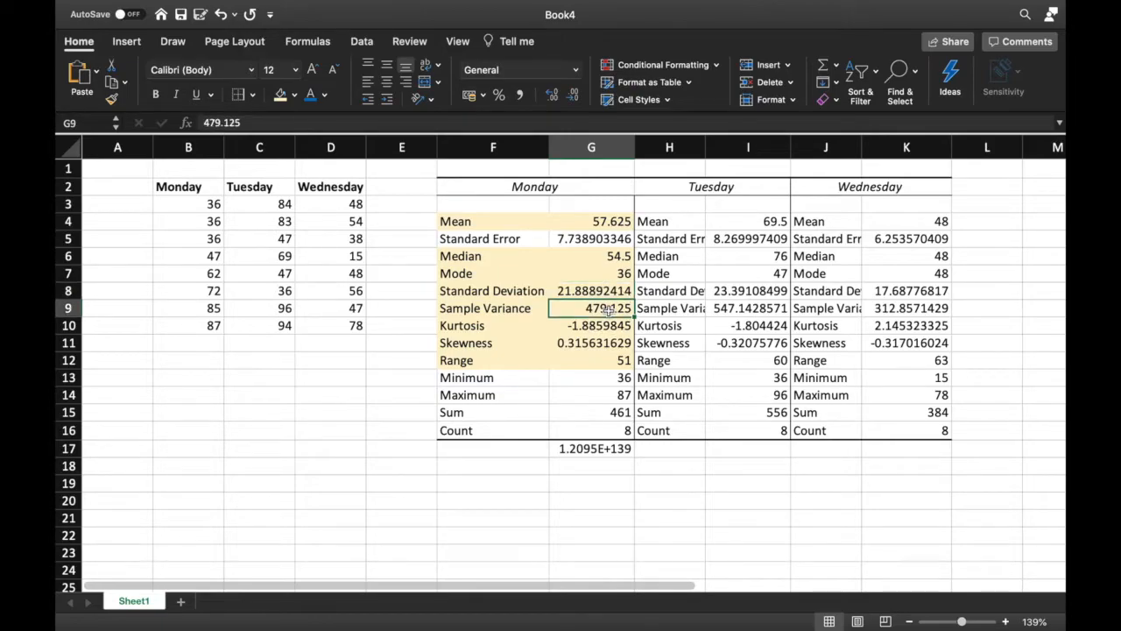
left_click(614, 291)
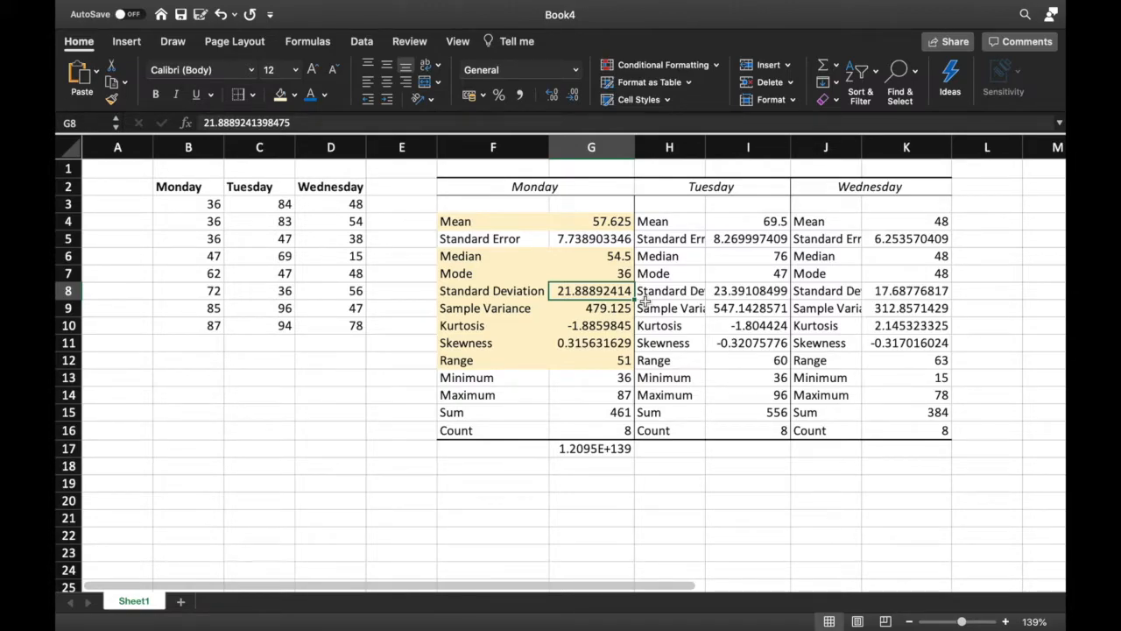
Enter the labels Mean, Median, Mode, Midrange, Geometric Mean and Trimmed Mean down B13:B18
left_click(187, 382)
type("Mean")
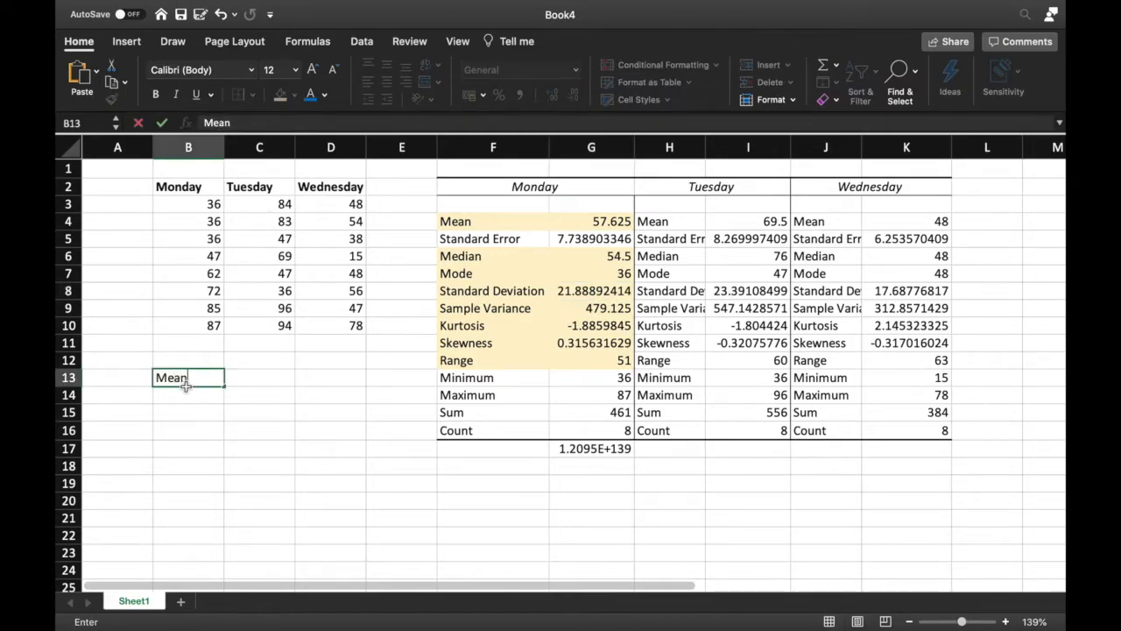
key("Return")
type("Median")
key("Return")
type("Mode")
key("Return")
type("Mi")
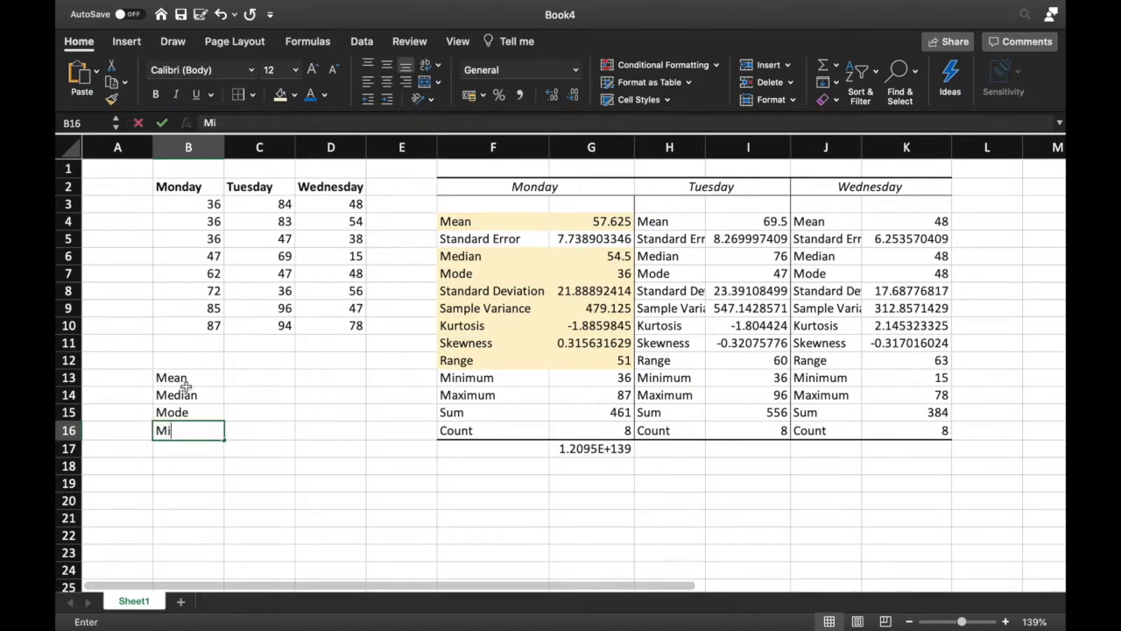
type("drange")
key("Return")
type("Geom")
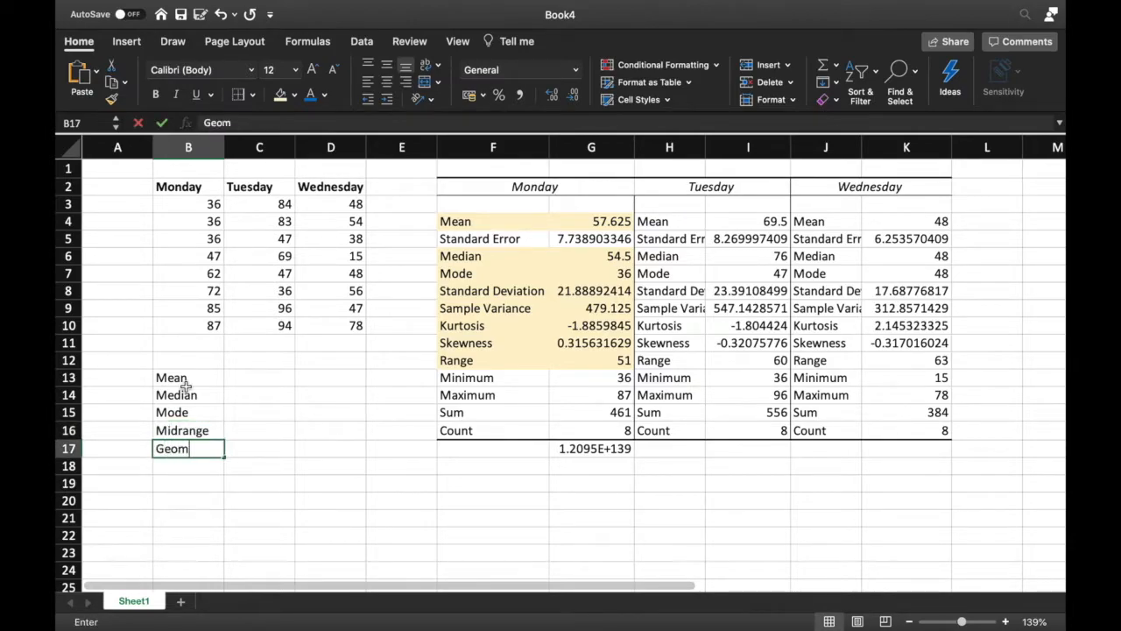
type("etric Mean")
key("Return")
type("T")
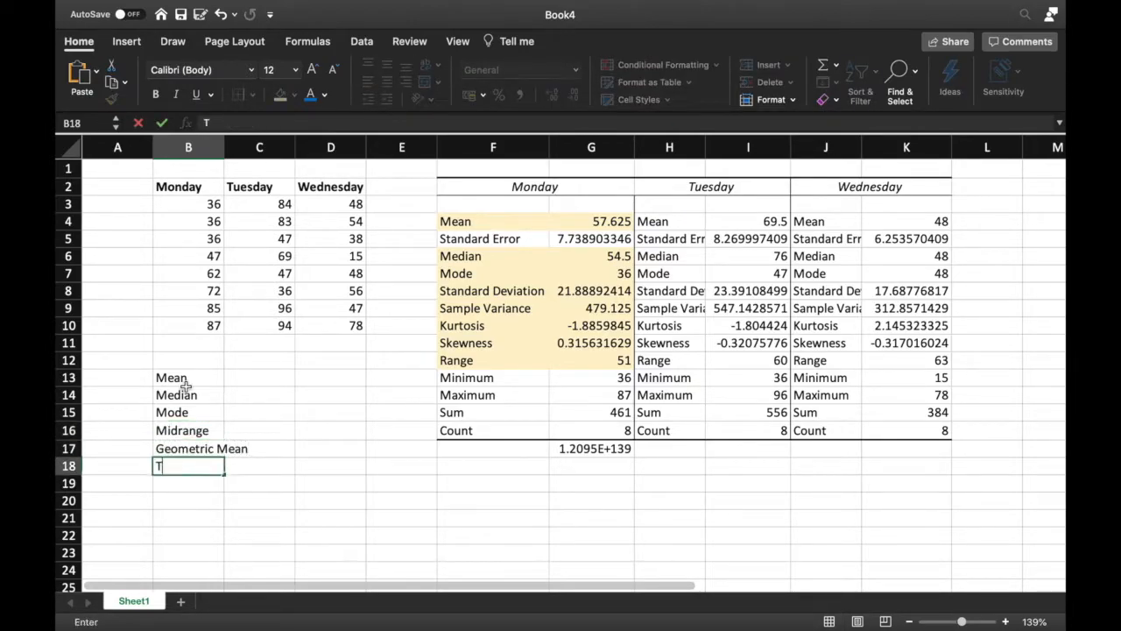
type("rimmed Mean")
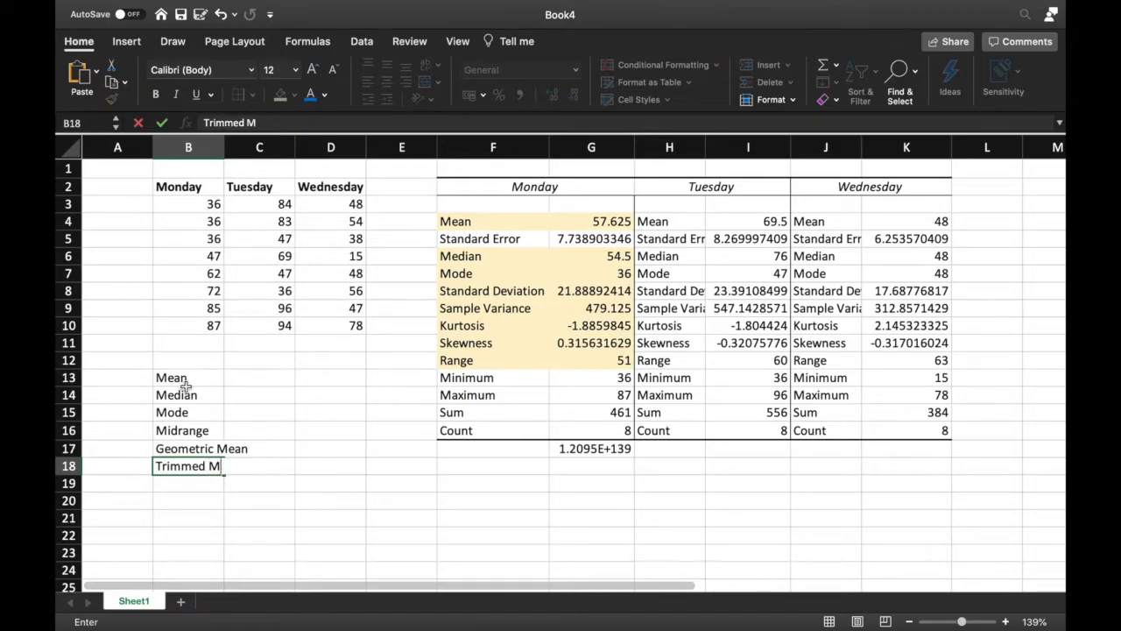
Calculate Monday's mean in C13 with AVERAGE over B3:B10 and compare it with the Mean statistic
left_click(278, 379)
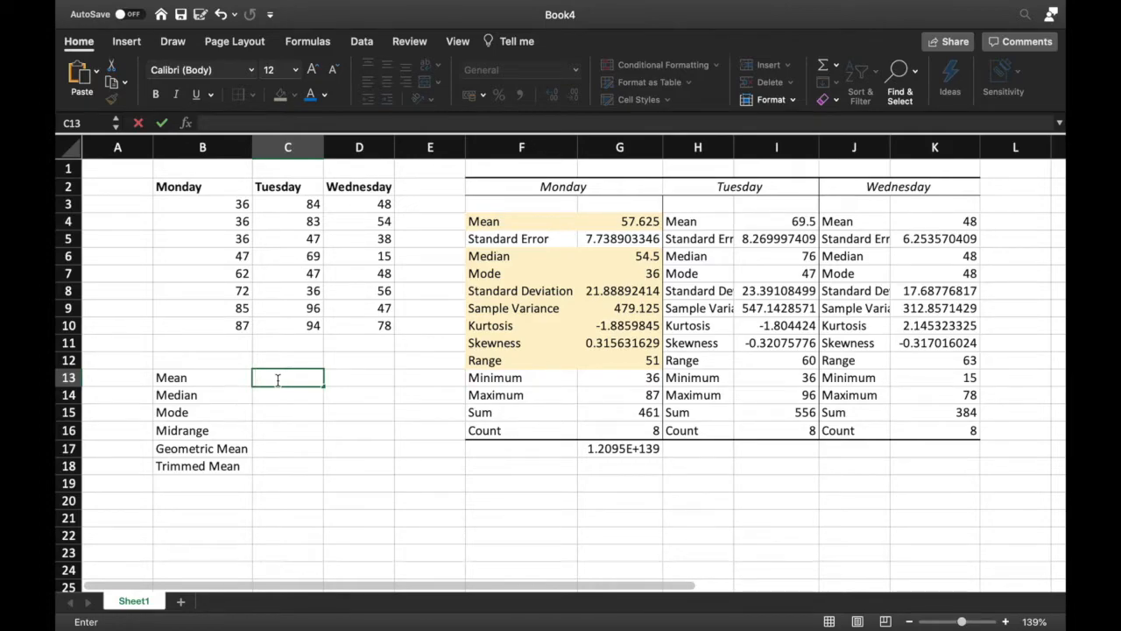
type("=av")
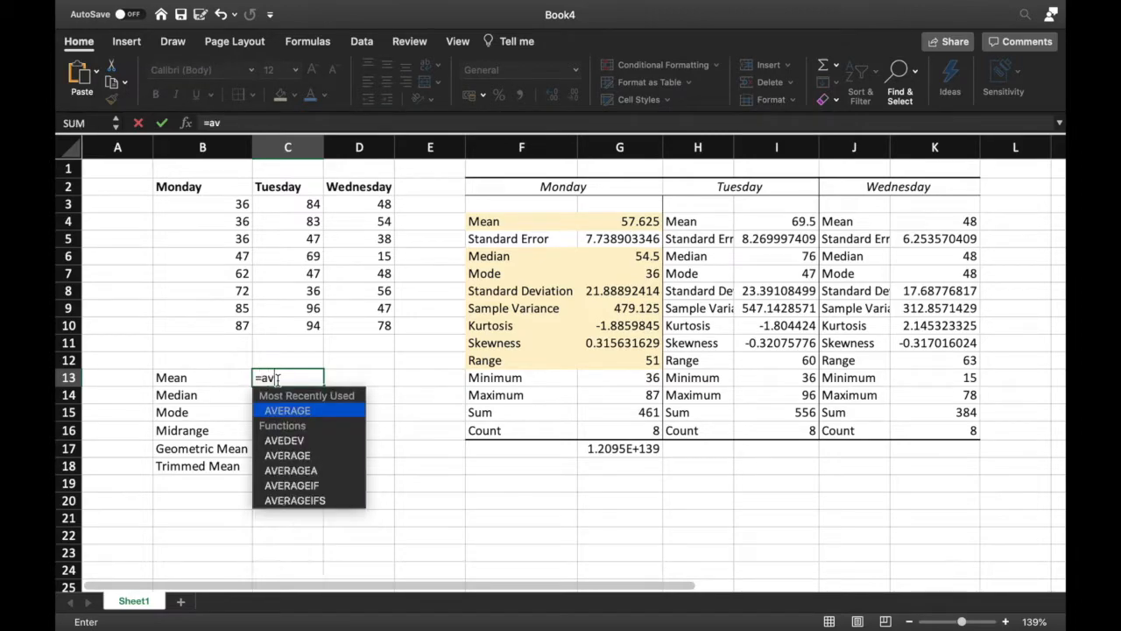
type("erage")
key("BackSpace")
type("ge")
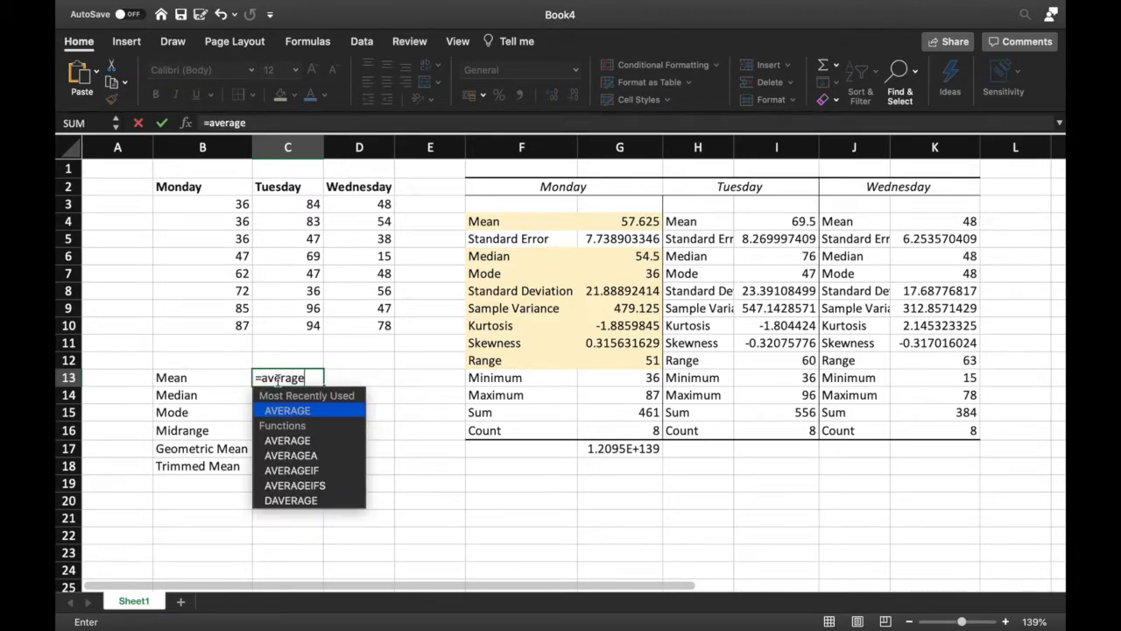
type(" (")
key("BackSpace")
key("BackSpace")
type(")")
key("BackSpace")
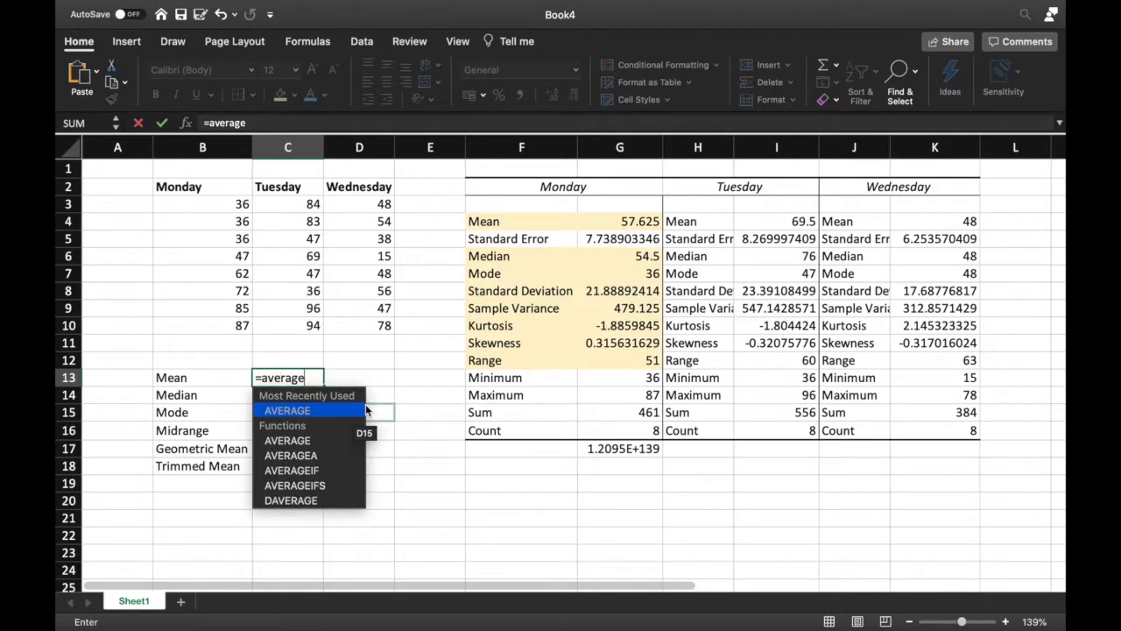
type("(")
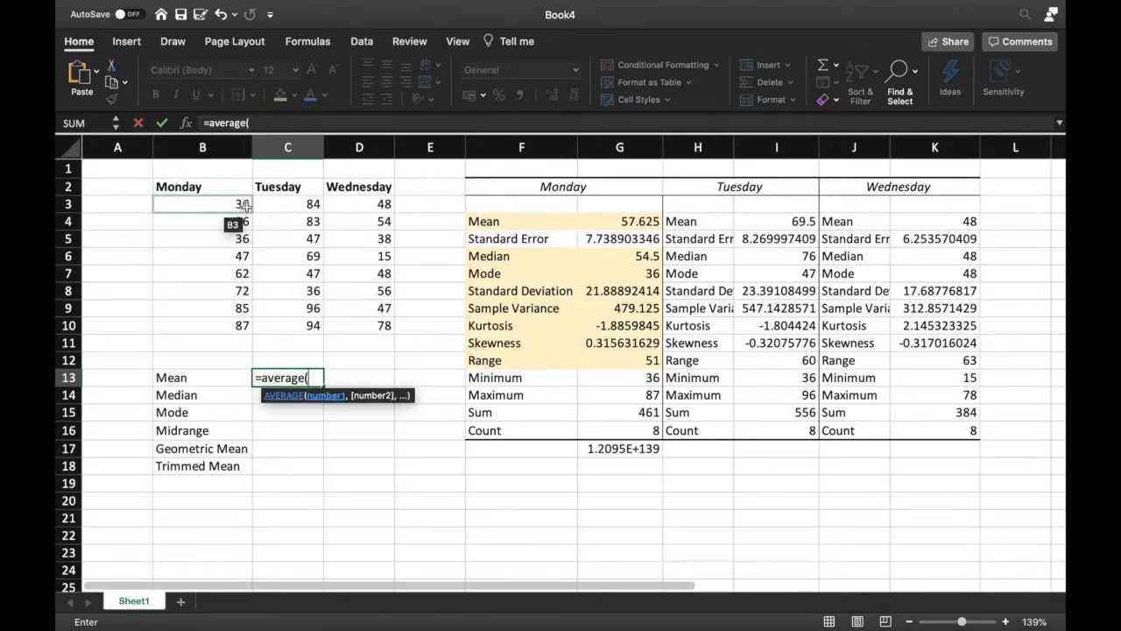
left_click_drag(243, 204, 252, 326)
key("Return")
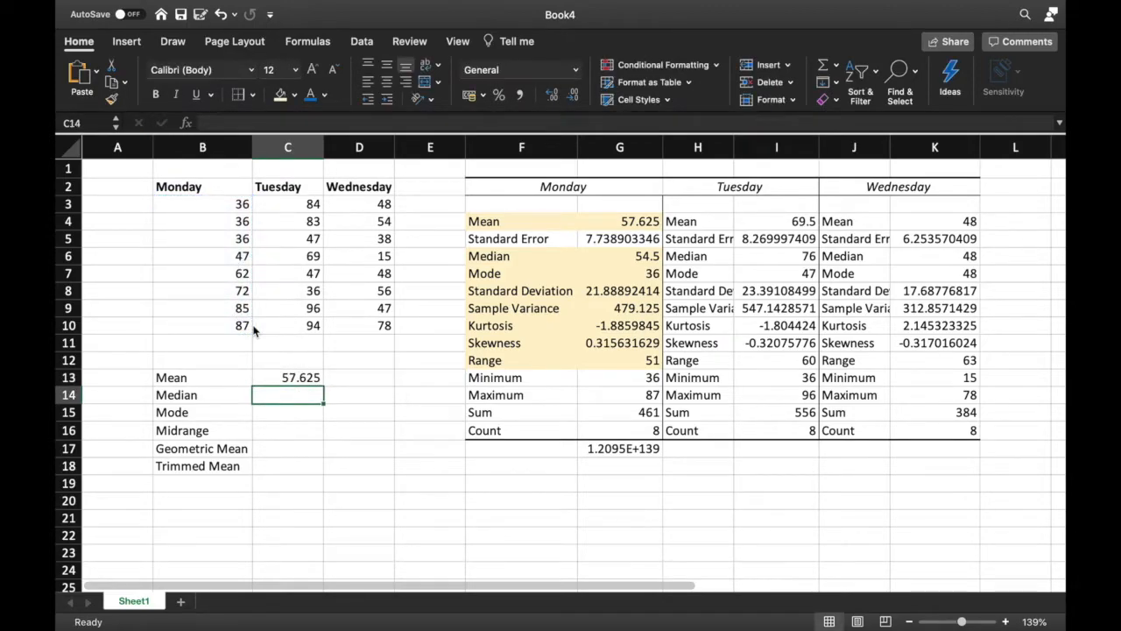
left_click(321, 378)
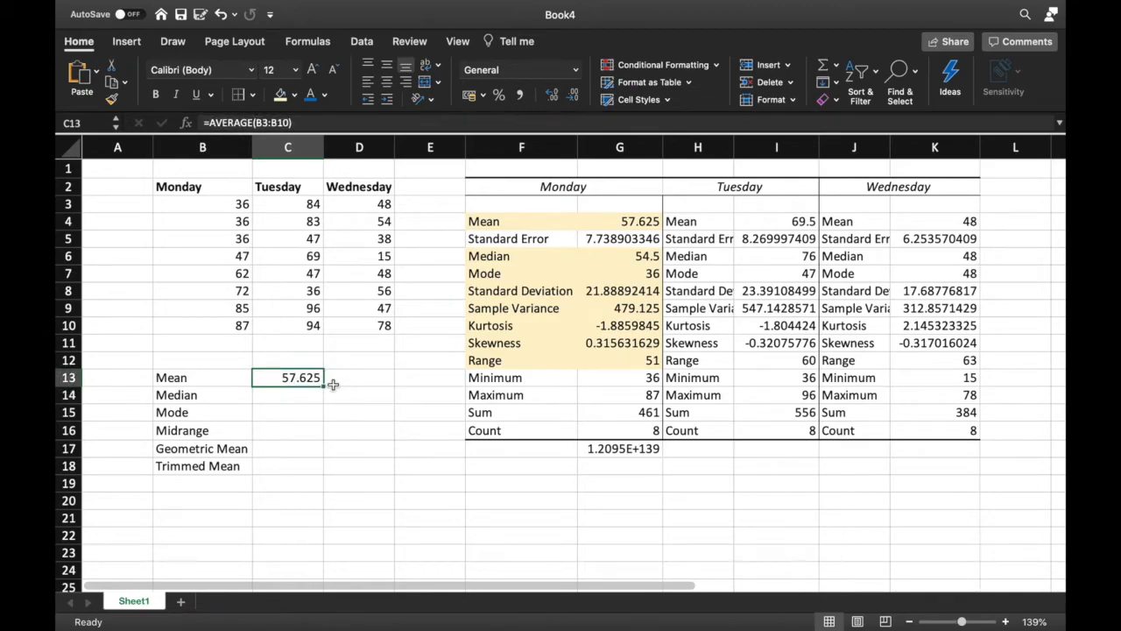
left_click(642, 221)
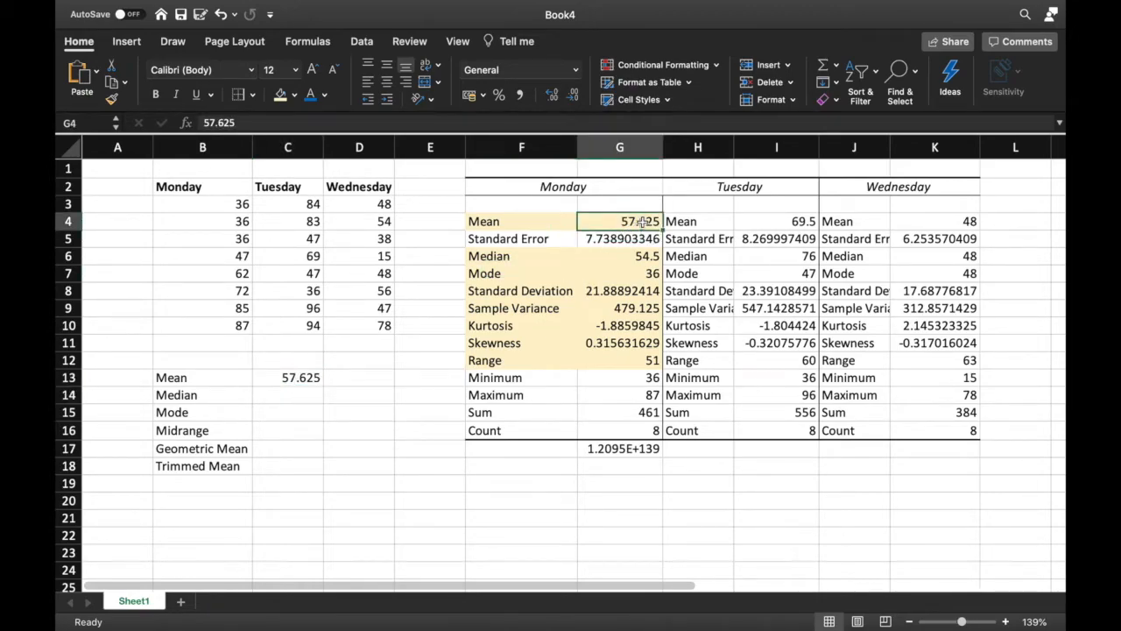
Calculate Monday's median in C14 with MEDIAN over B3:B10 and compare it with the Median statistic
left_click(280, 396)
type("=")
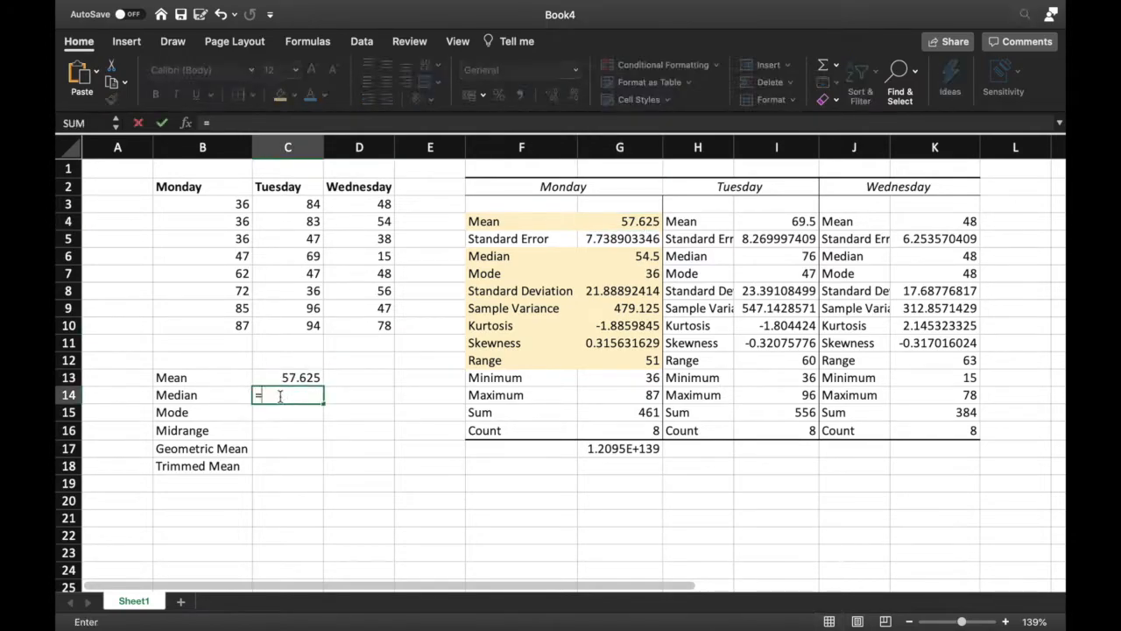
type("medi")
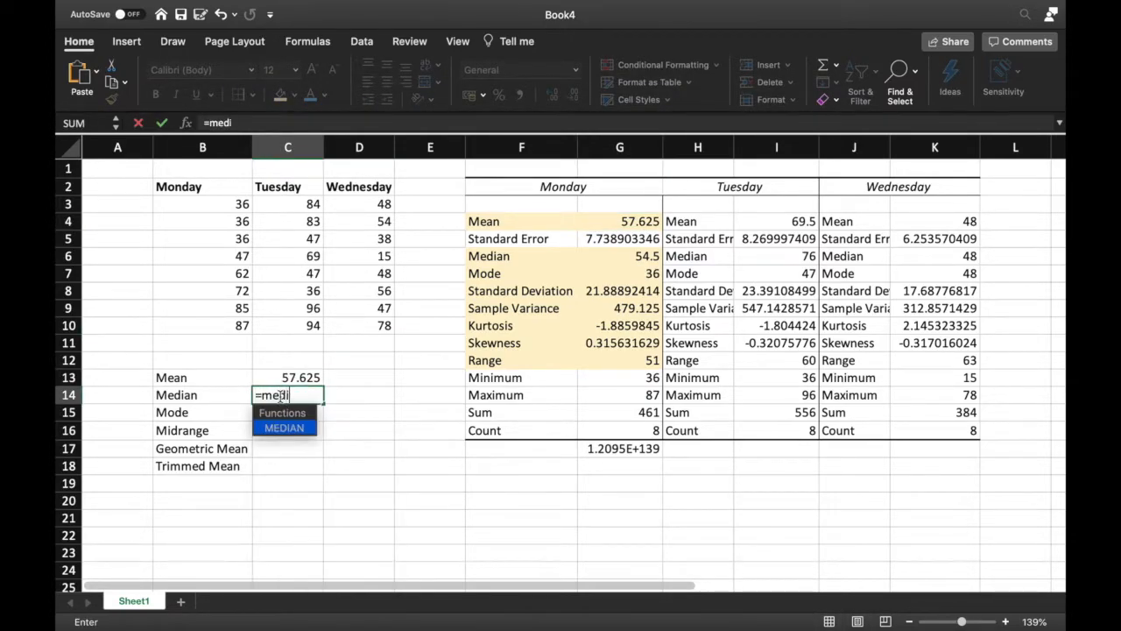
type("an(")
left_click_drag(233, 205, 239, 326)
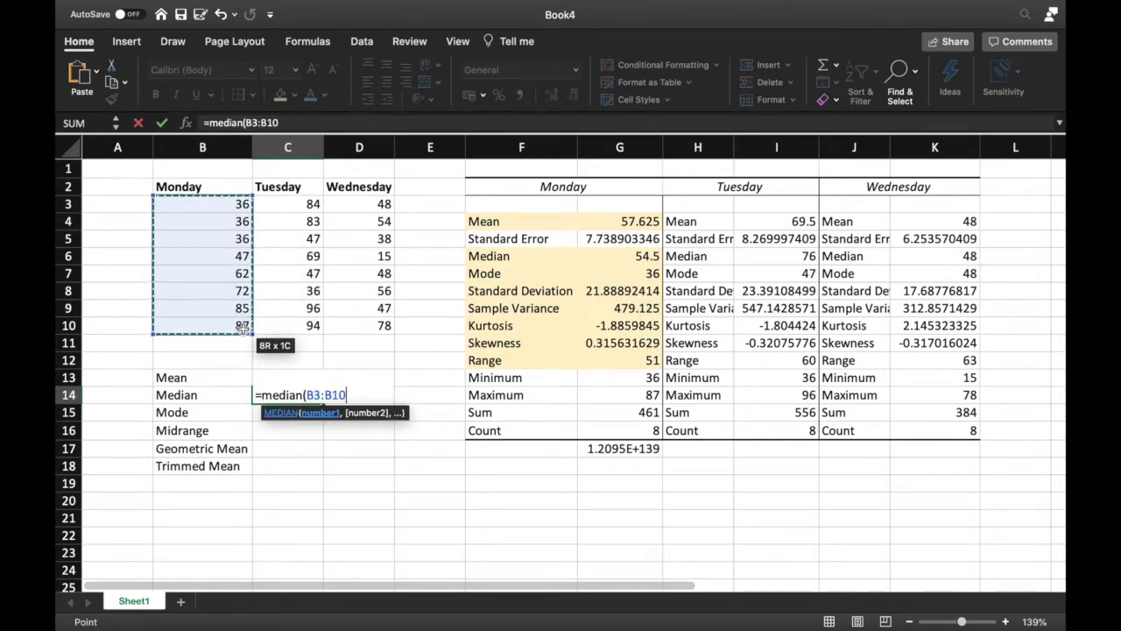
type(")")
key("Return")
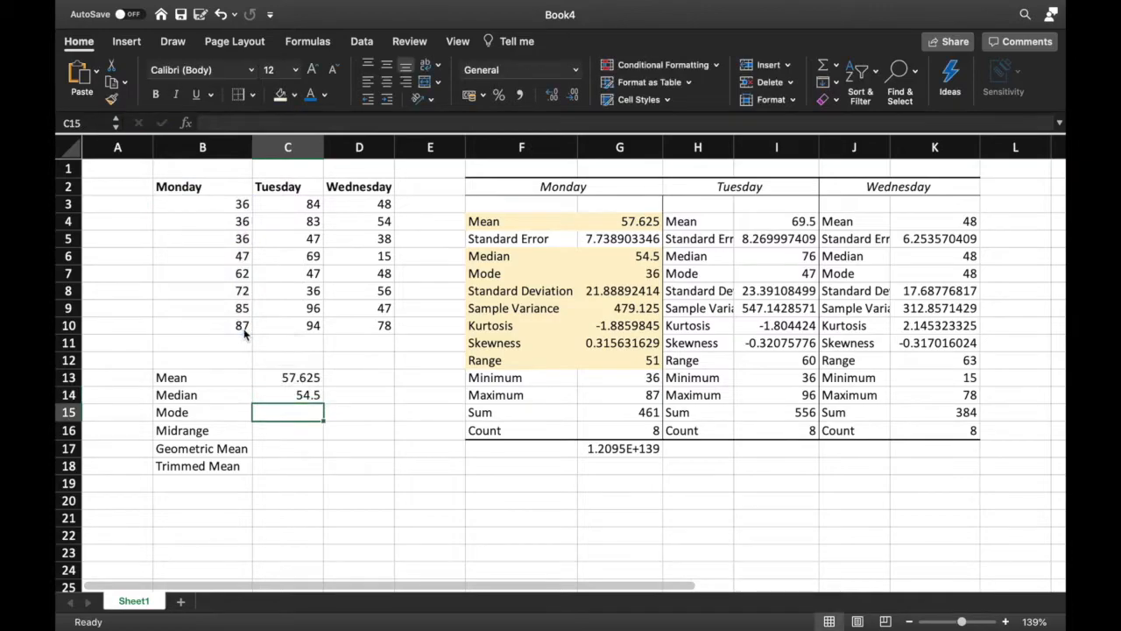
left_click(321, 399)
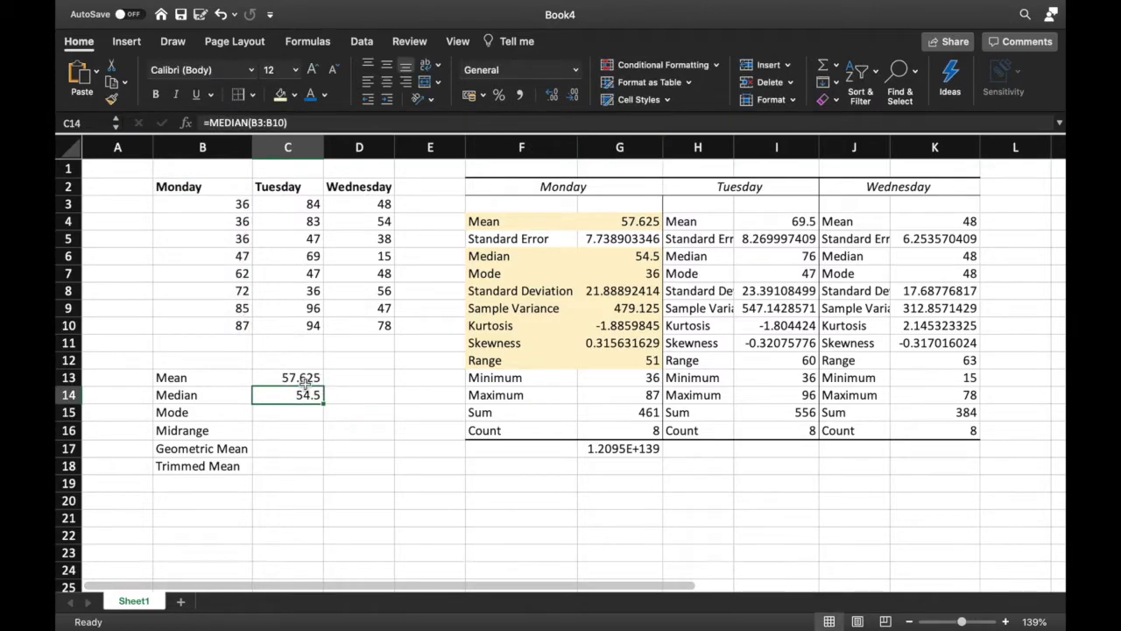
left_click(611, 257)
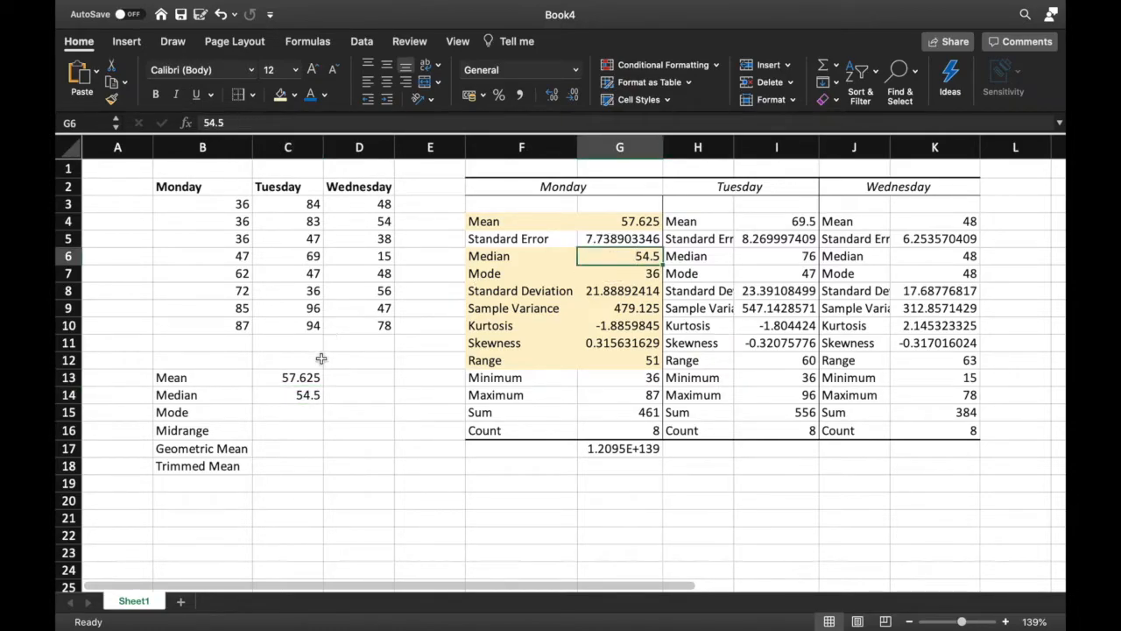
left_click(310, 413)
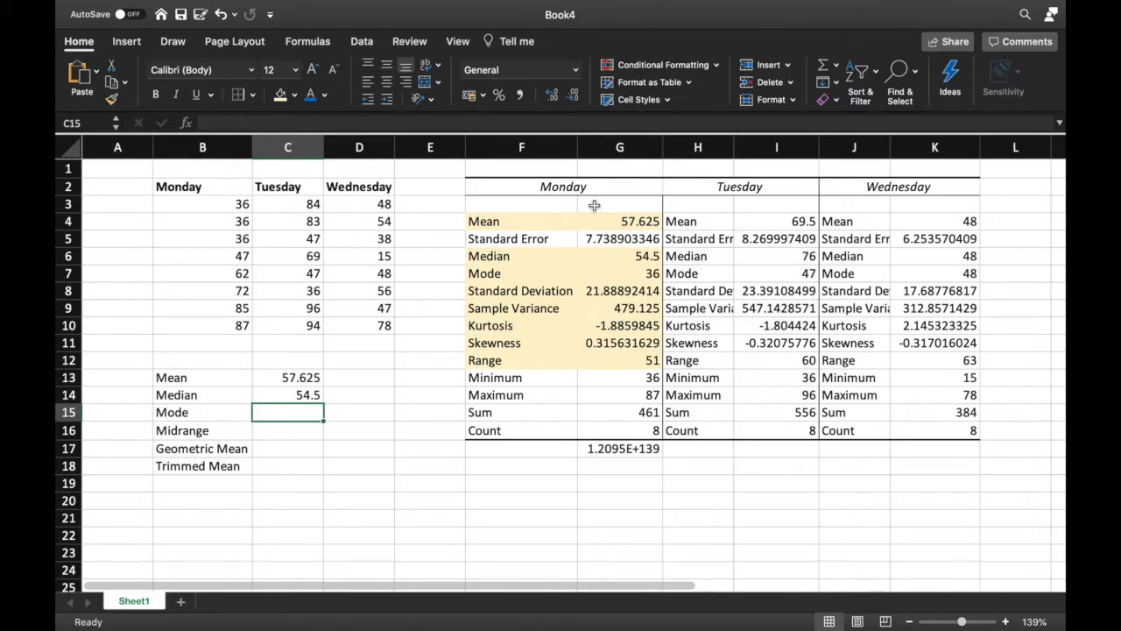
left_click(280, 431)
type("=")
key("Escape")
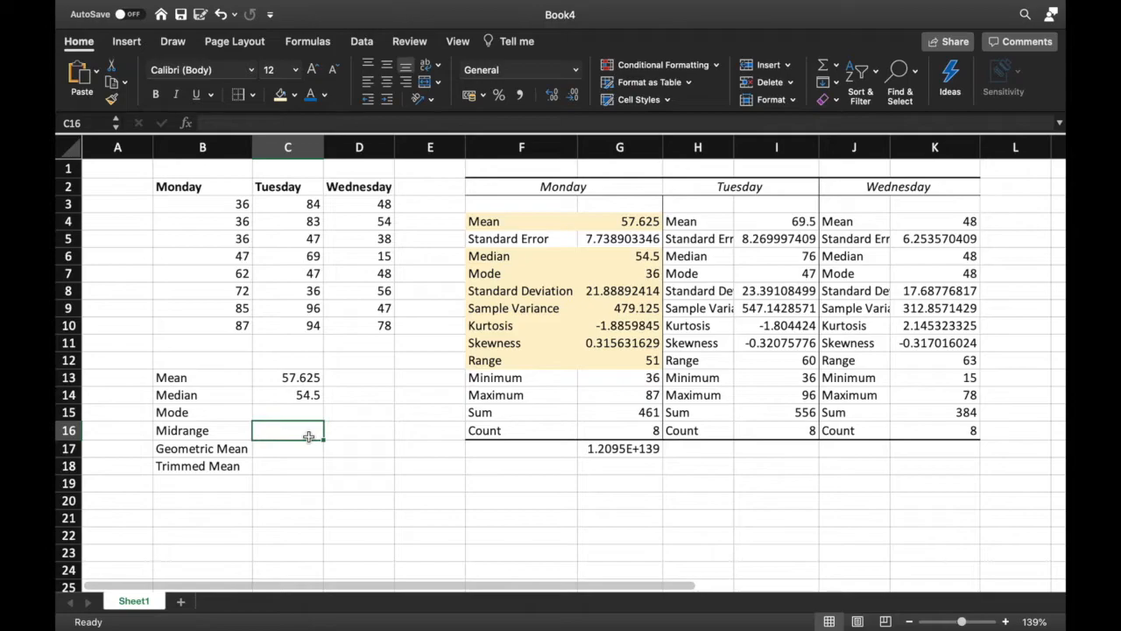
Enter the midrange formula =(36+87)/2 in C16
double_click(308, 436)
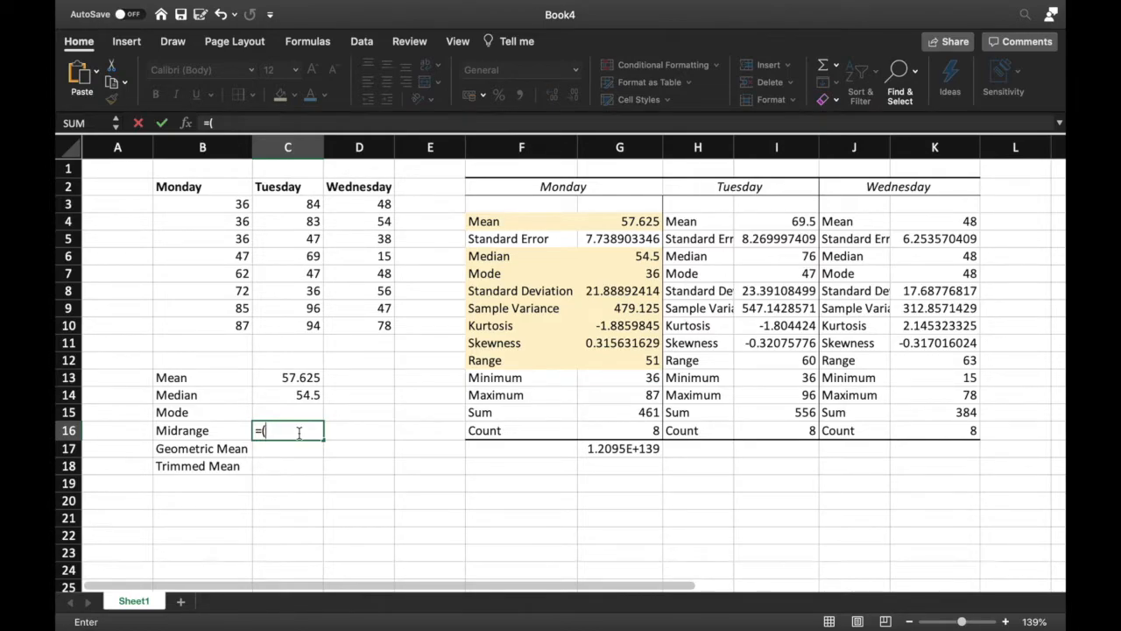
type("36+87)/2")
key("Return")
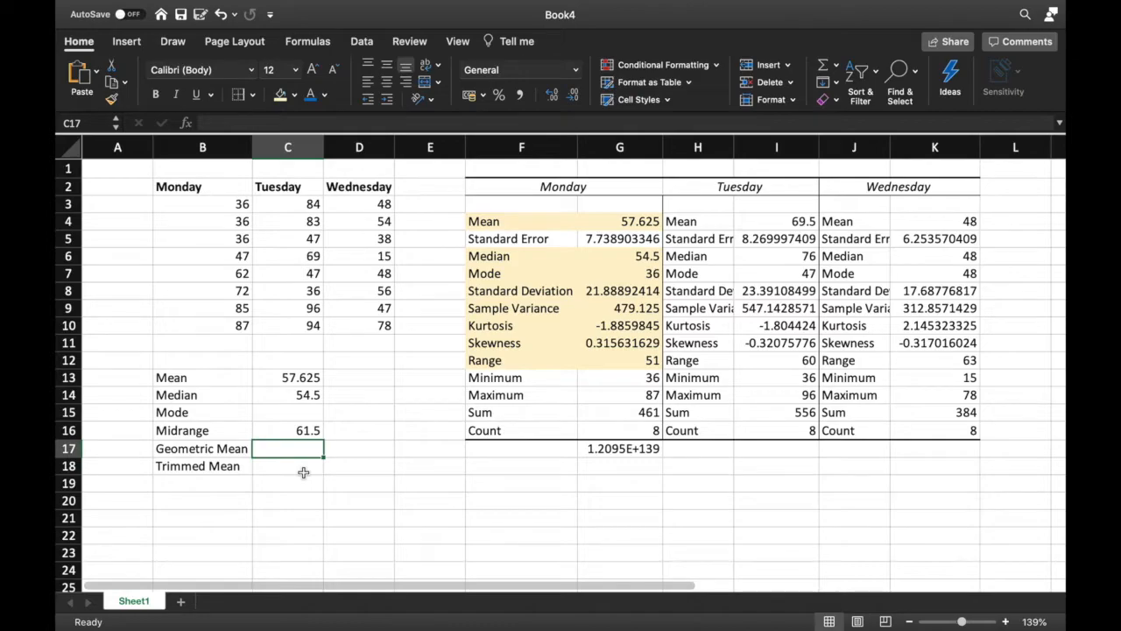
Calculate Monday's geometric mean in C17 with GEOMEAN over B3:B10
type("=ge")
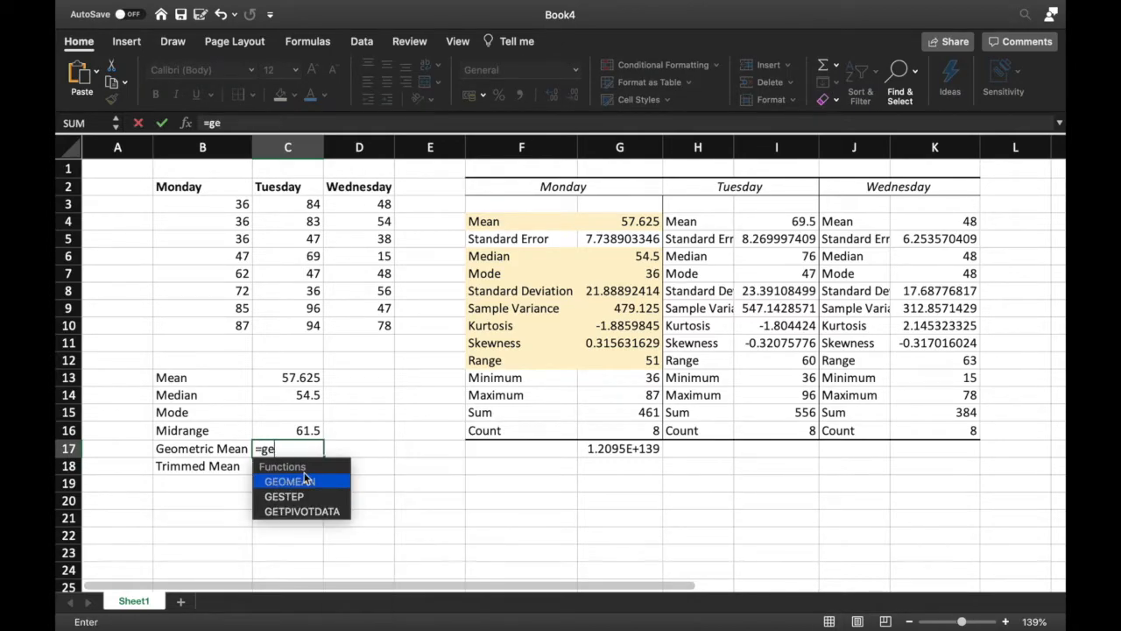
type("o")
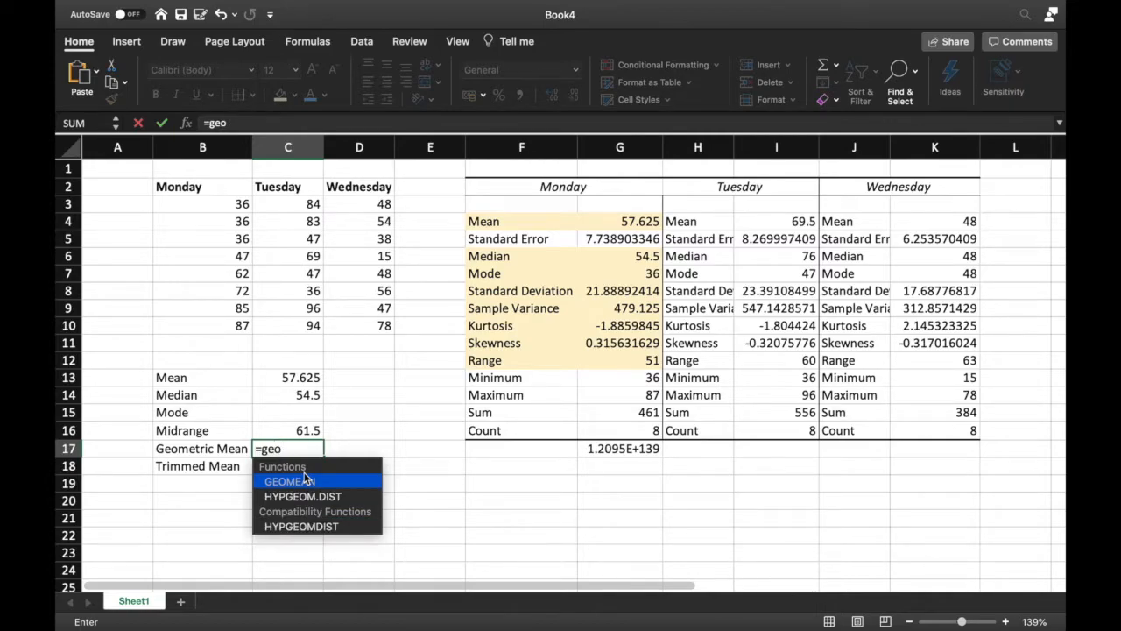
key("Return")
left_click(313, 433)
left_click(313, 450)
left_click(260, 122)
type("mean(")
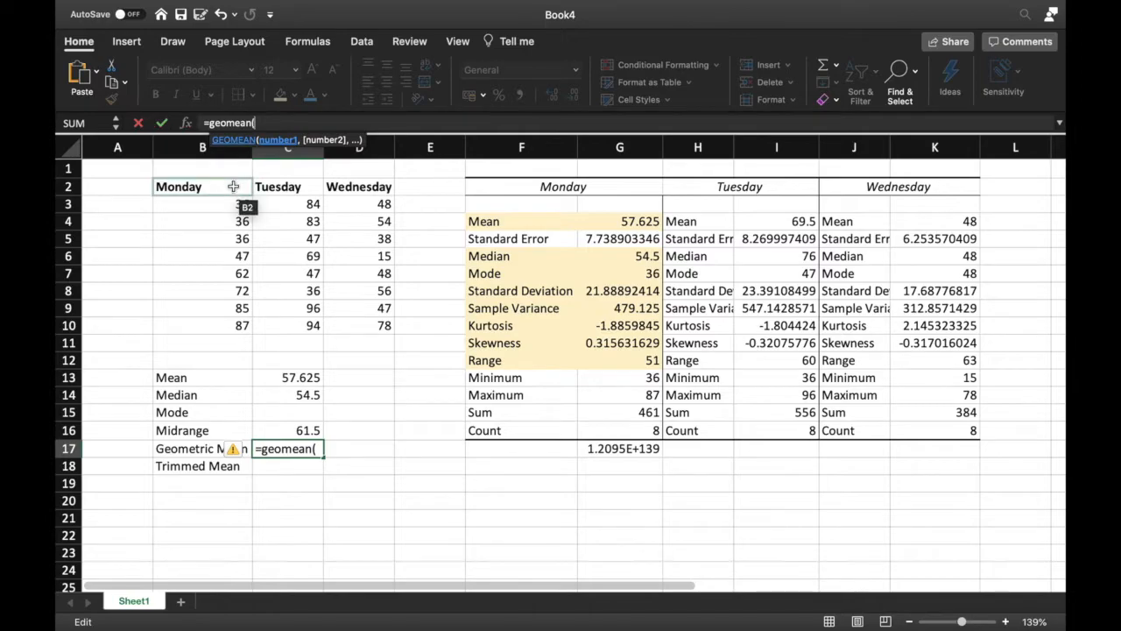
left_click_drag(232, 203, 244, 326)
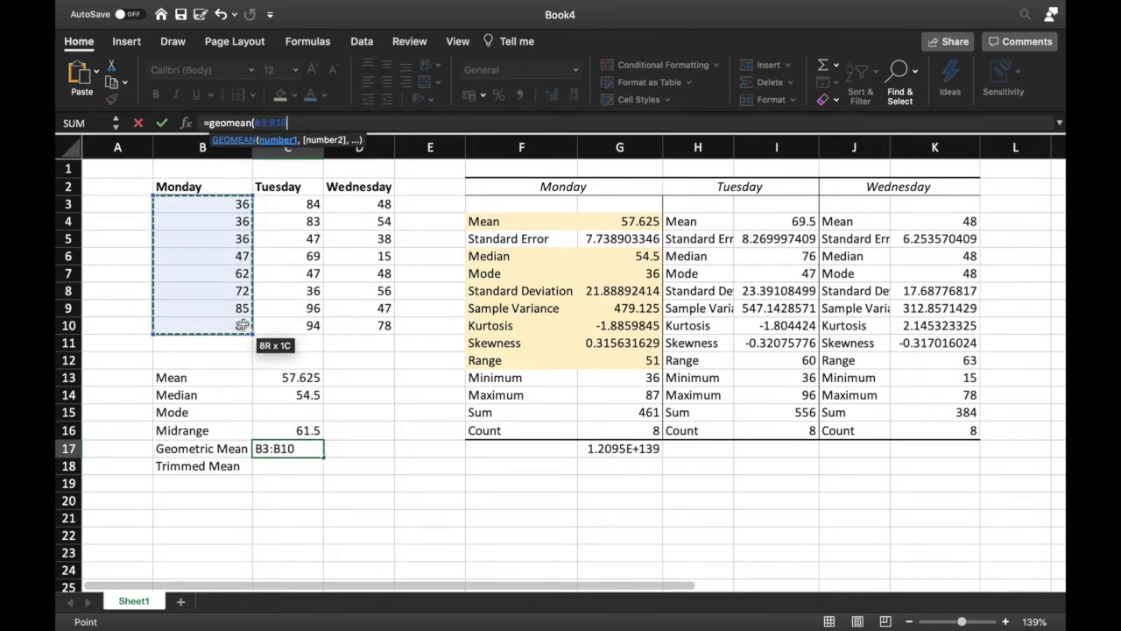
key("Return")
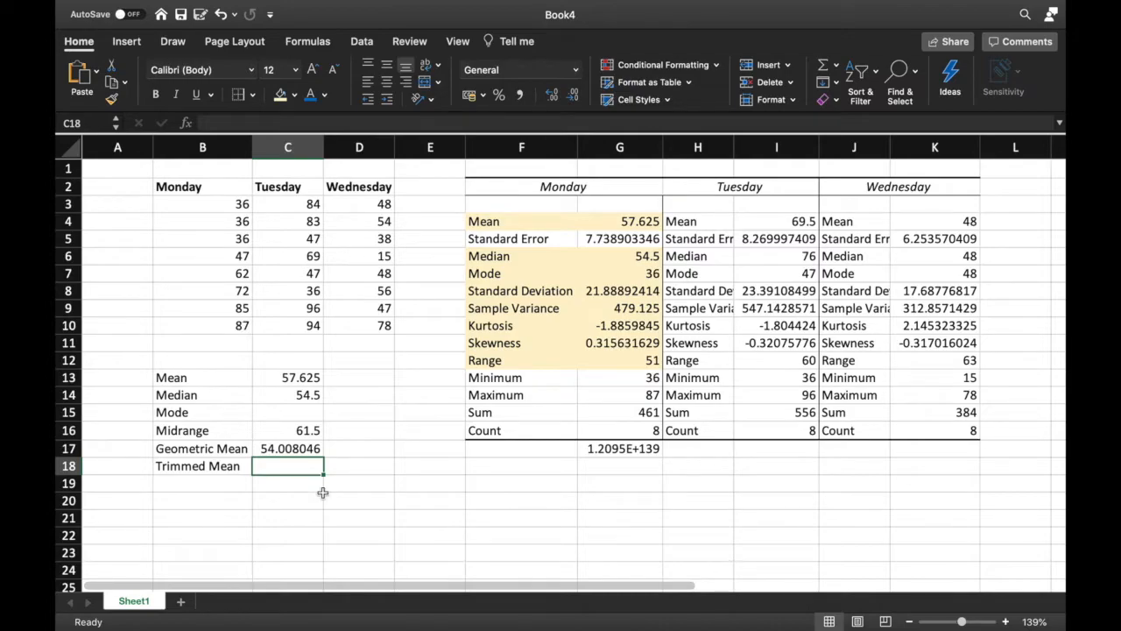
Calculate Monday's trimmed mean in C18 with TRIMMEAN over B3:B10, trimming 10%
type("=")
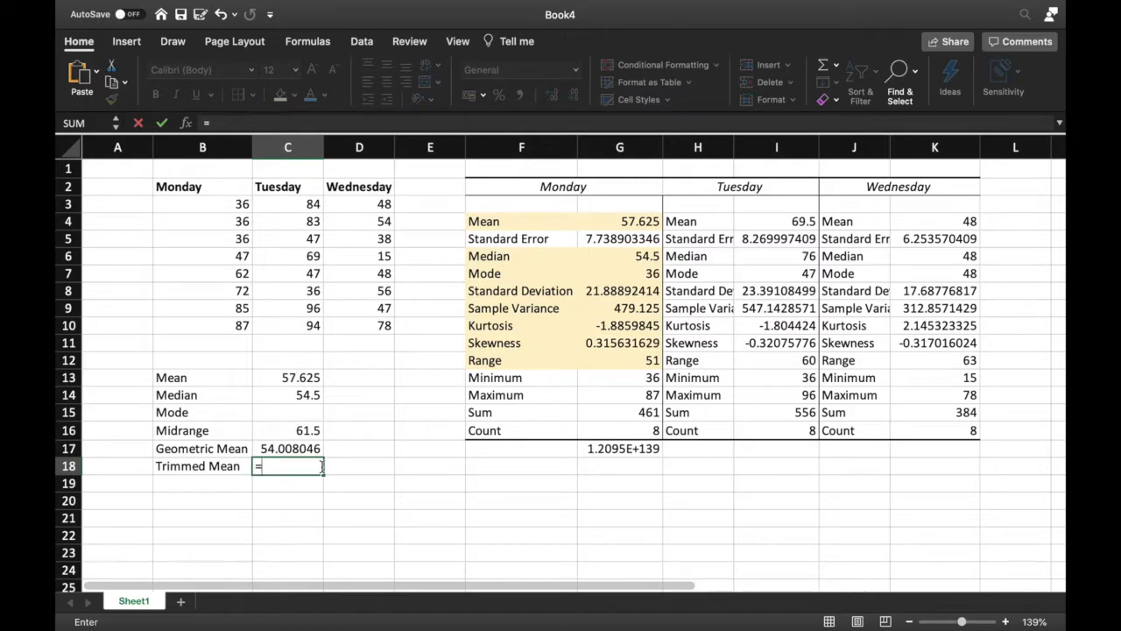
type("trim")
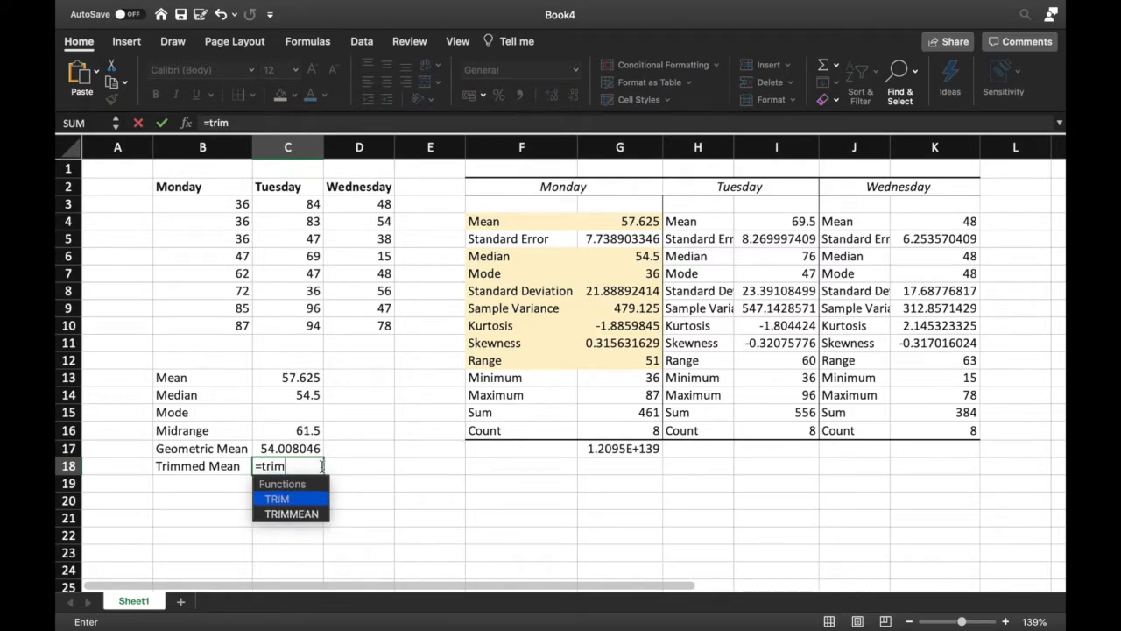
type("mea")
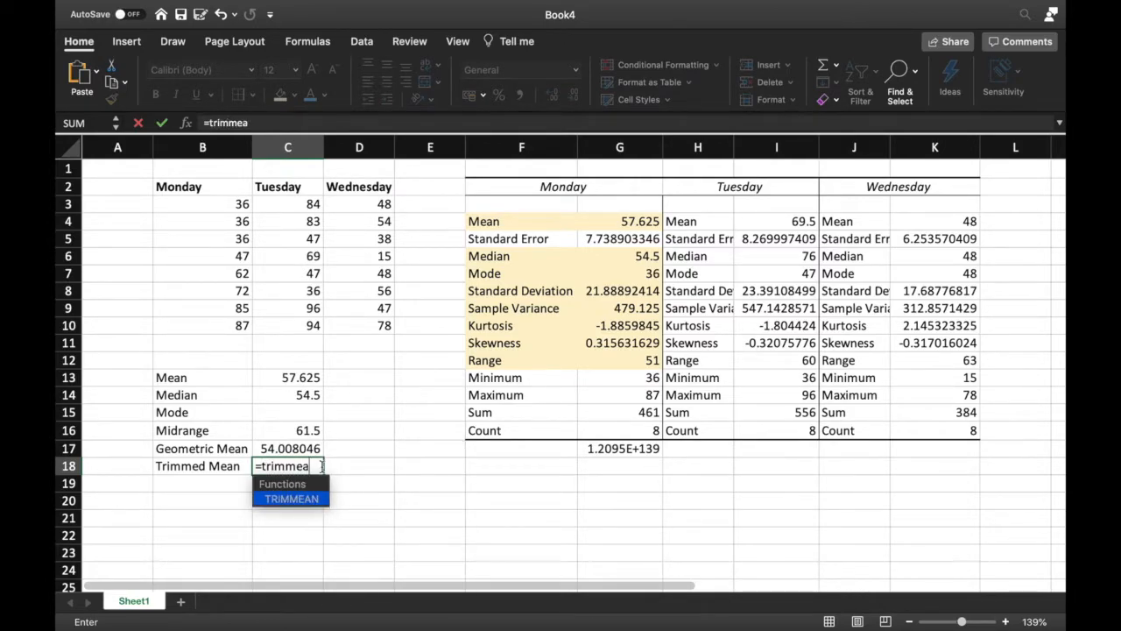
type("n(")
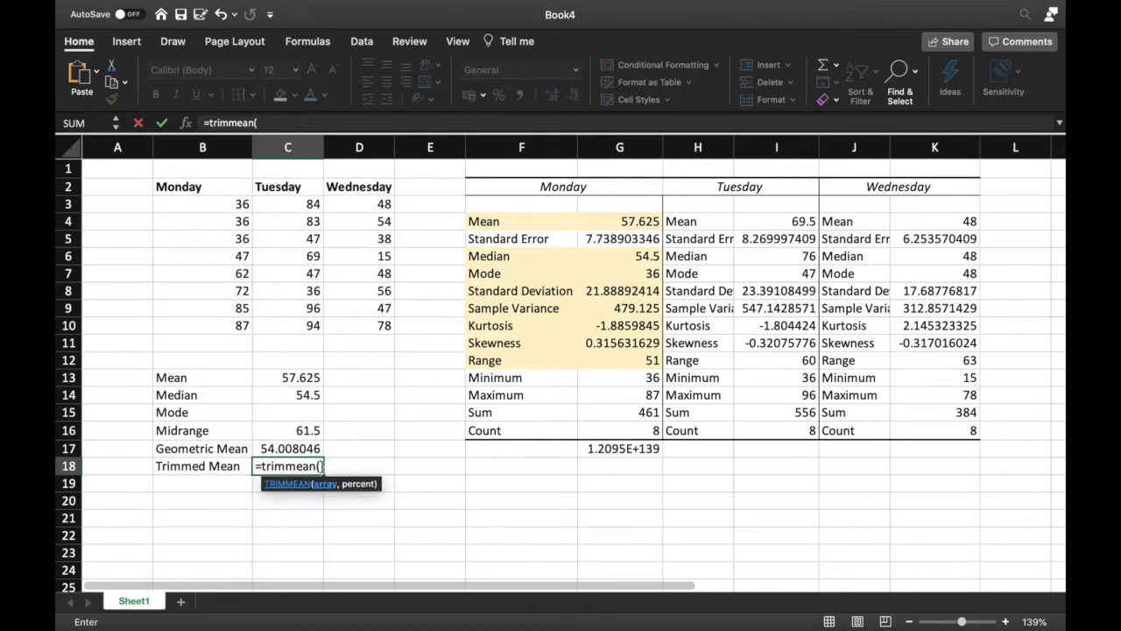
left_click_drag(238, 204, 250, 327)
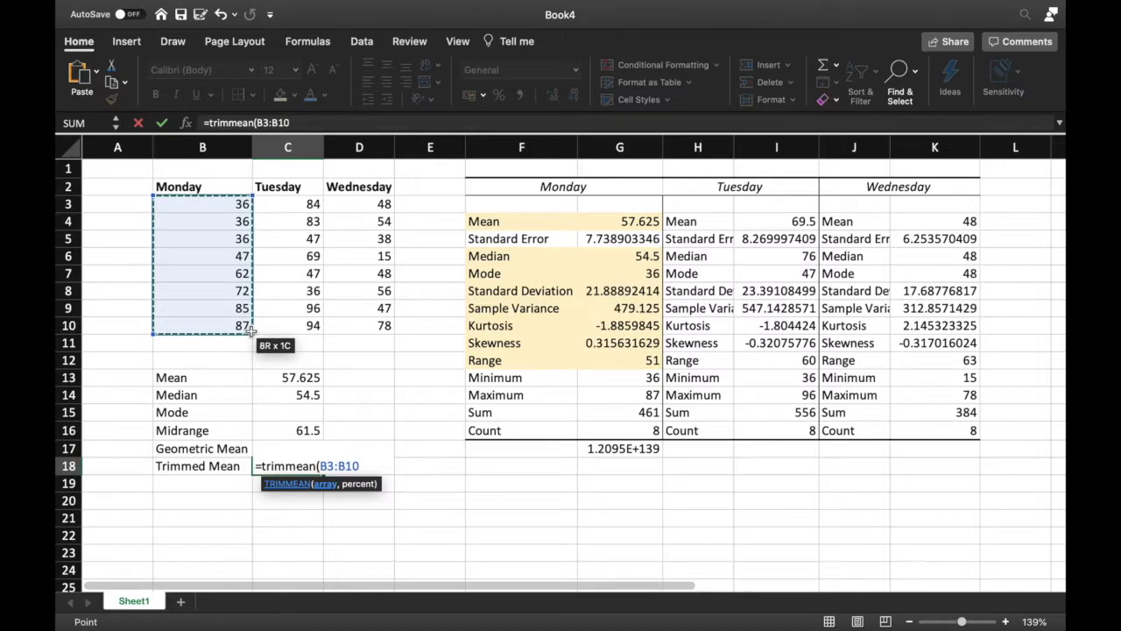
type(",")
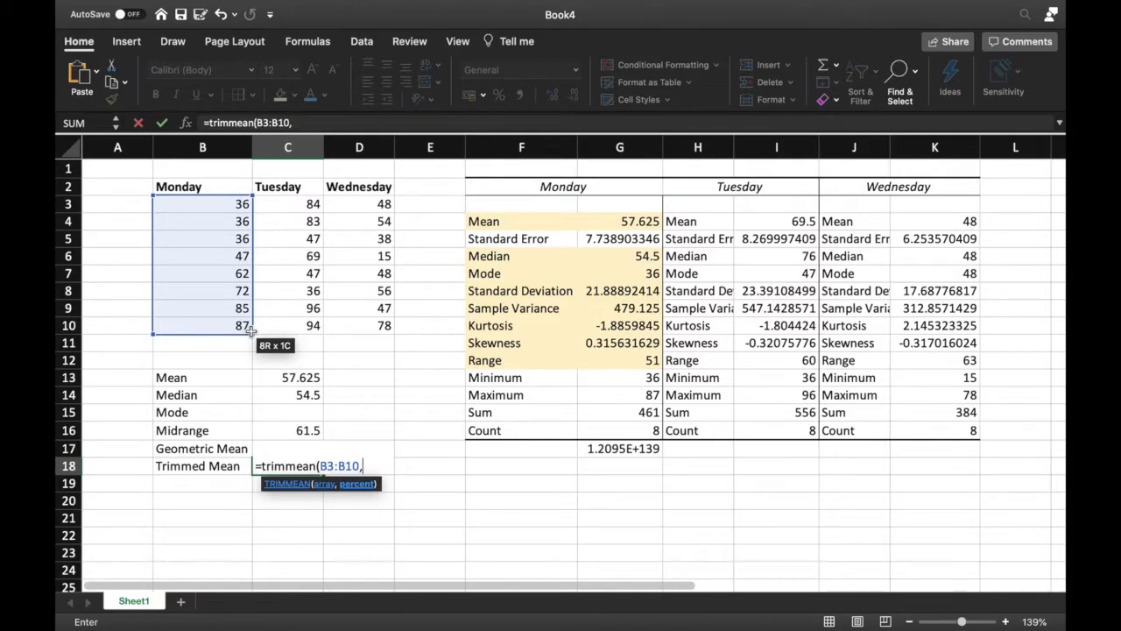
type("10%)")
key("Return")
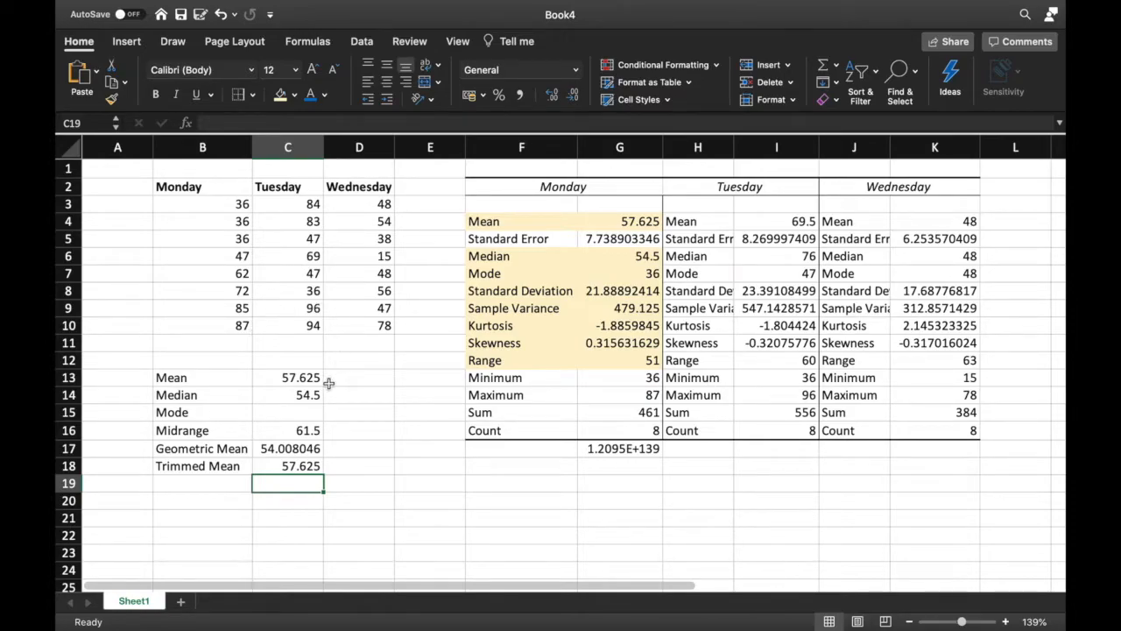
Enter 36 as Monday's mode in C15
left_click(311, 411)
type("36")
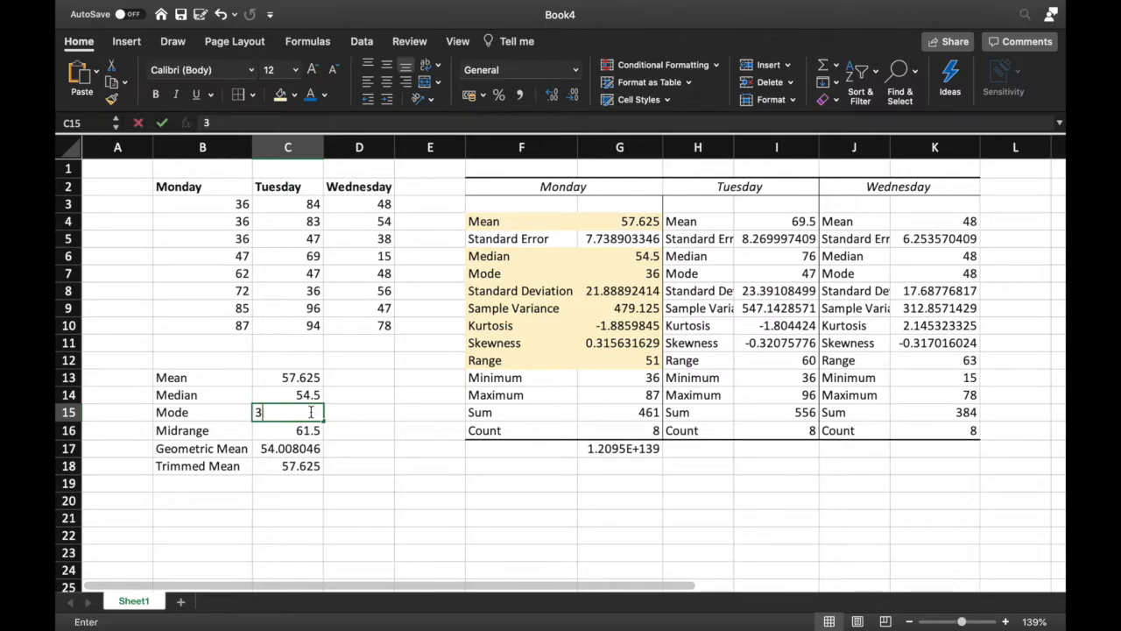
left_click(380, 485)
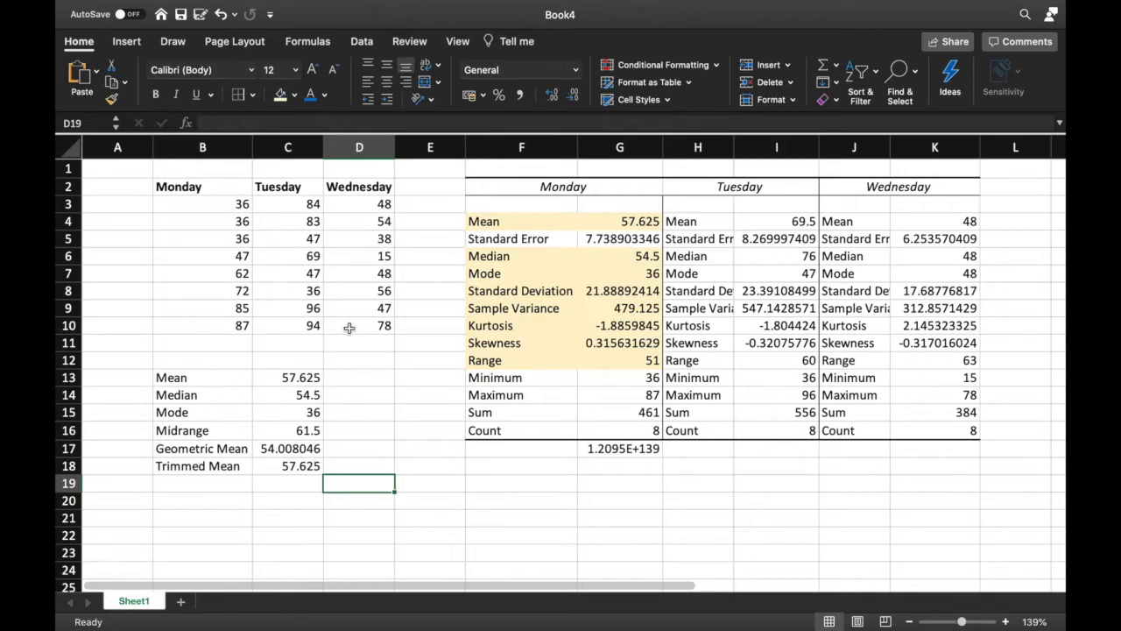
left_click(313, 433)
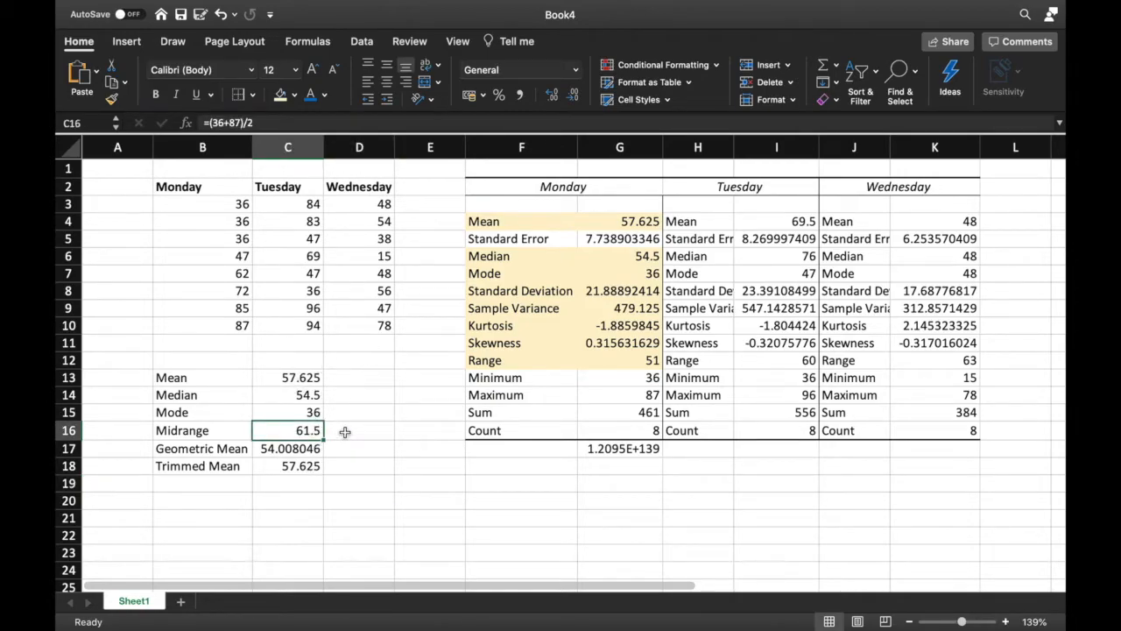
left_click(345, 432)
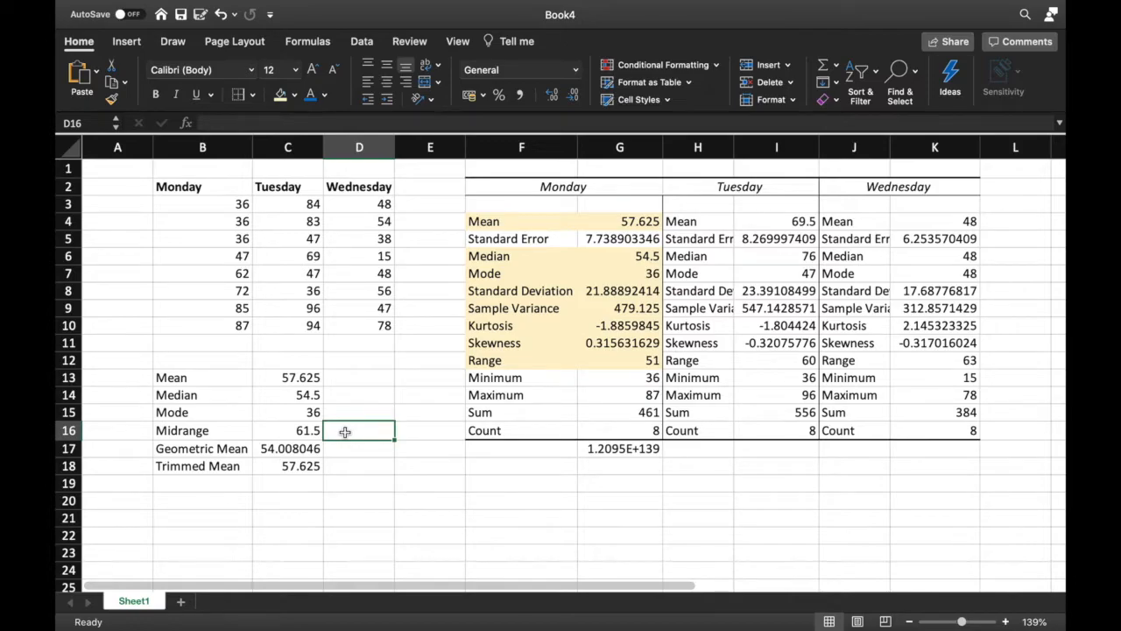
left_click(356, 467)
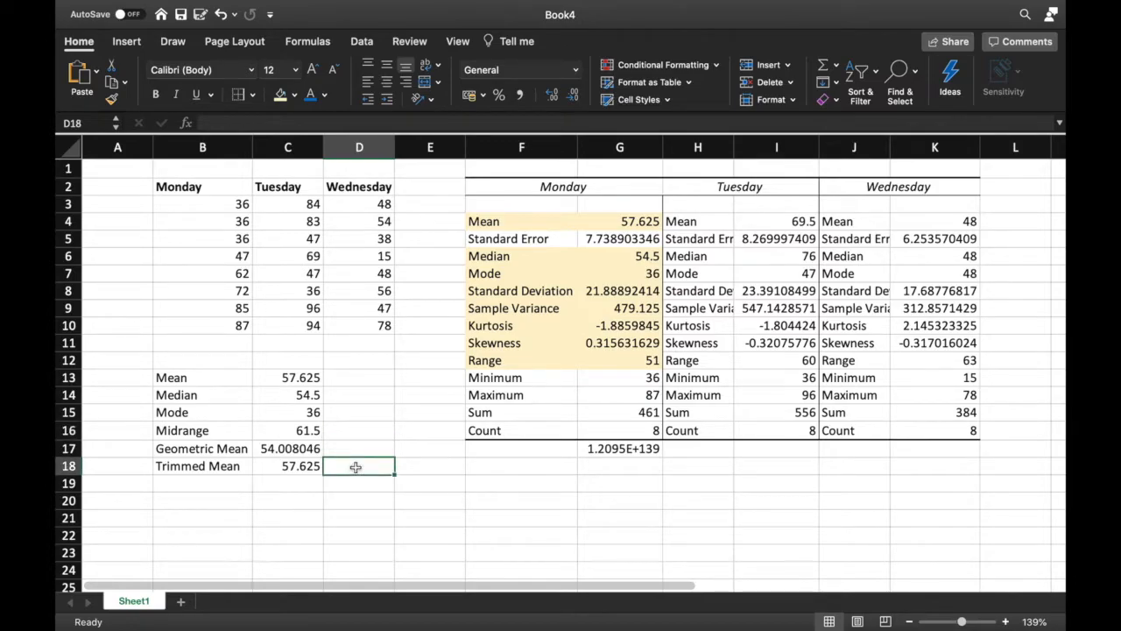
left_click(369, 483)
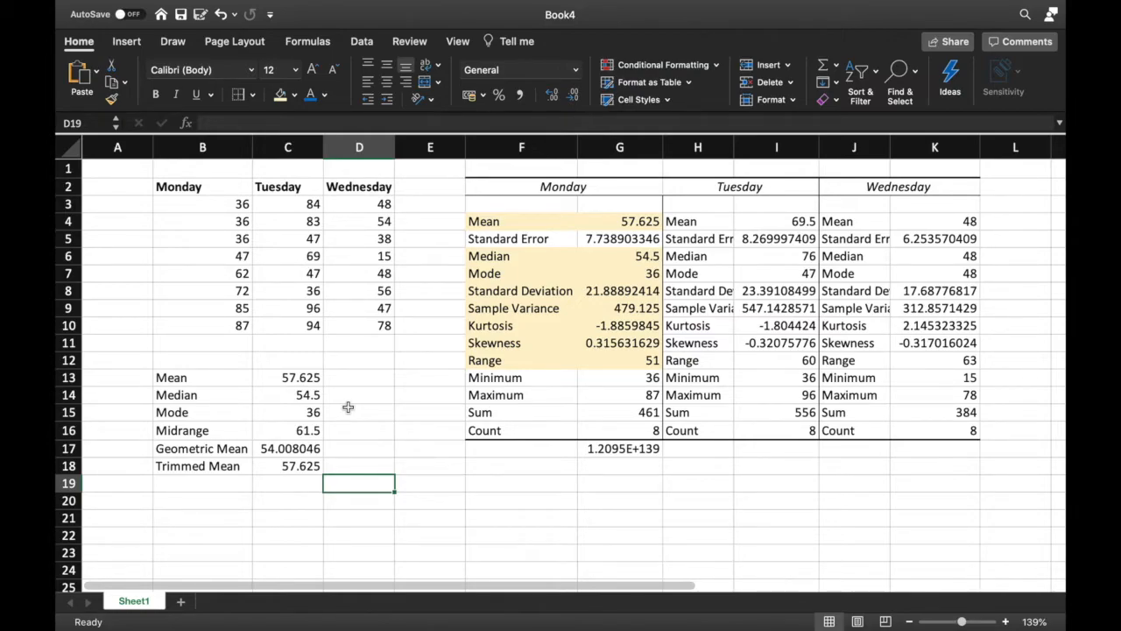
Enter the labels Range, Sample Variance and Standard Deviation down B20:B22
left_click(214, 501)
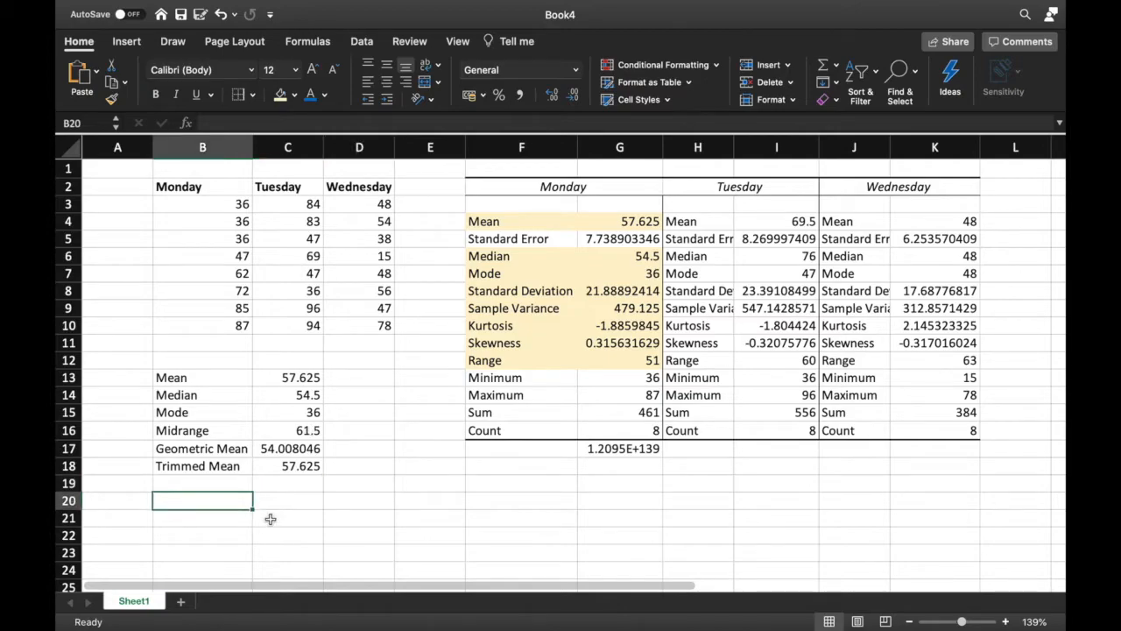
type("Range")
key("Return")
type("S")
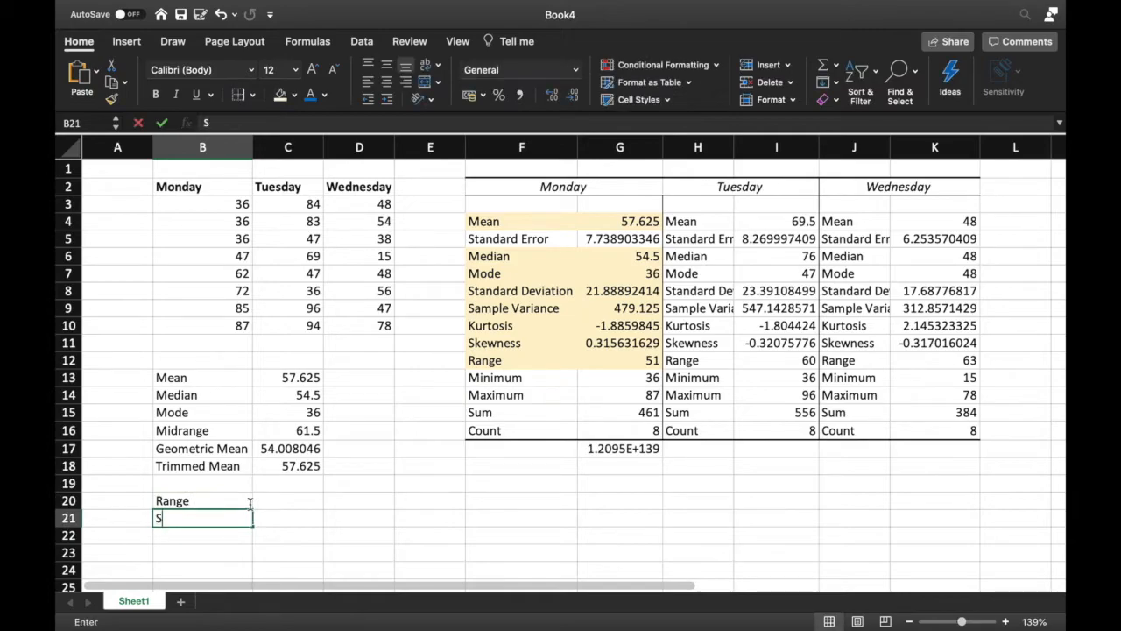
type("ample Variance")
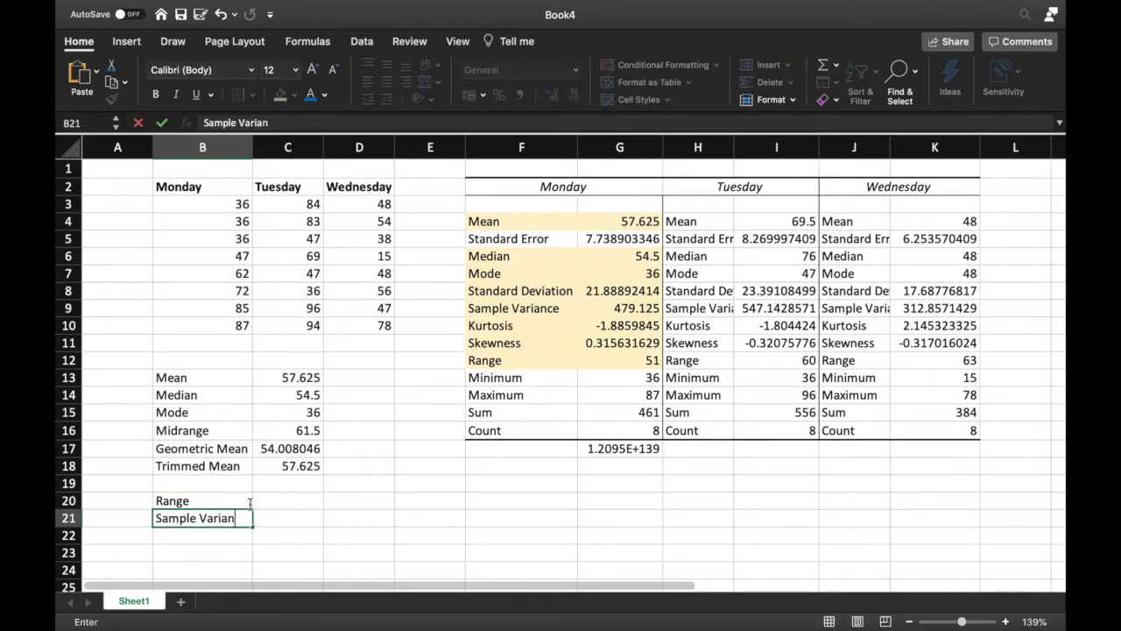
key("Return")
type("S")
key("BackSpace")
type("tandard V")
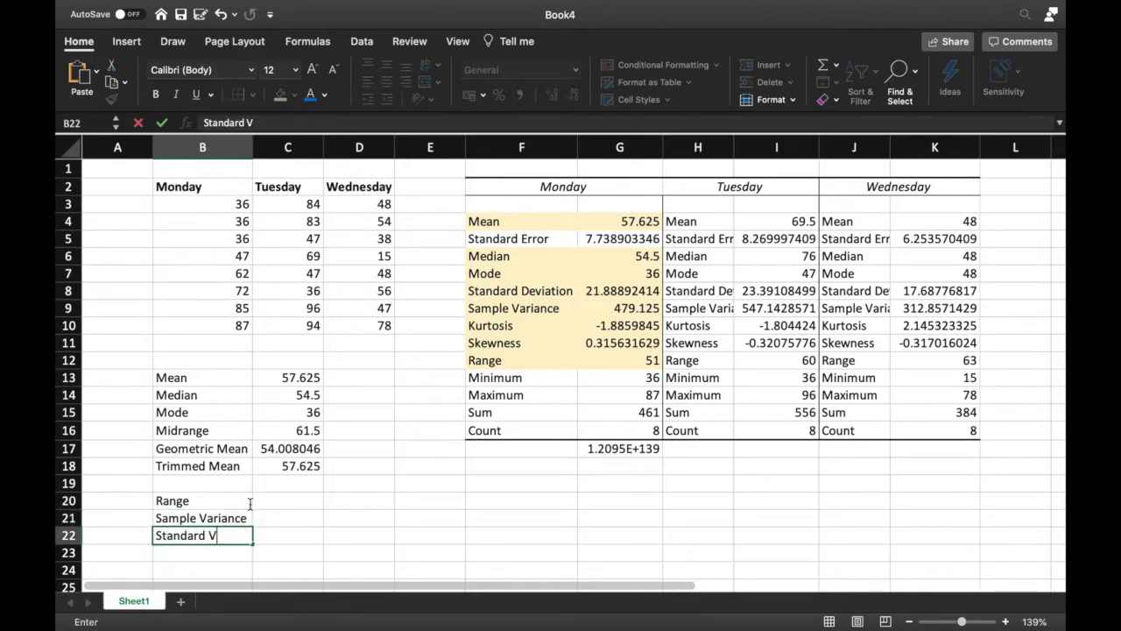
key("BackSpace")
type("Deviation")
Enter the range formula =87-36 in C20 and compare it with the Range statistic
left_click(263, 501)
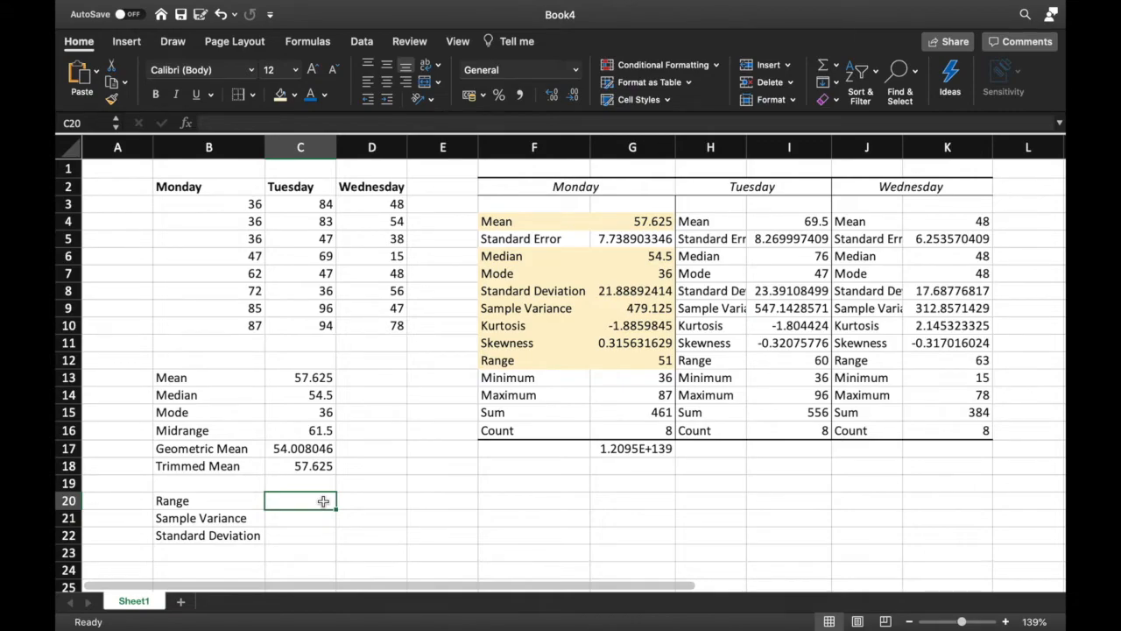
type("=")
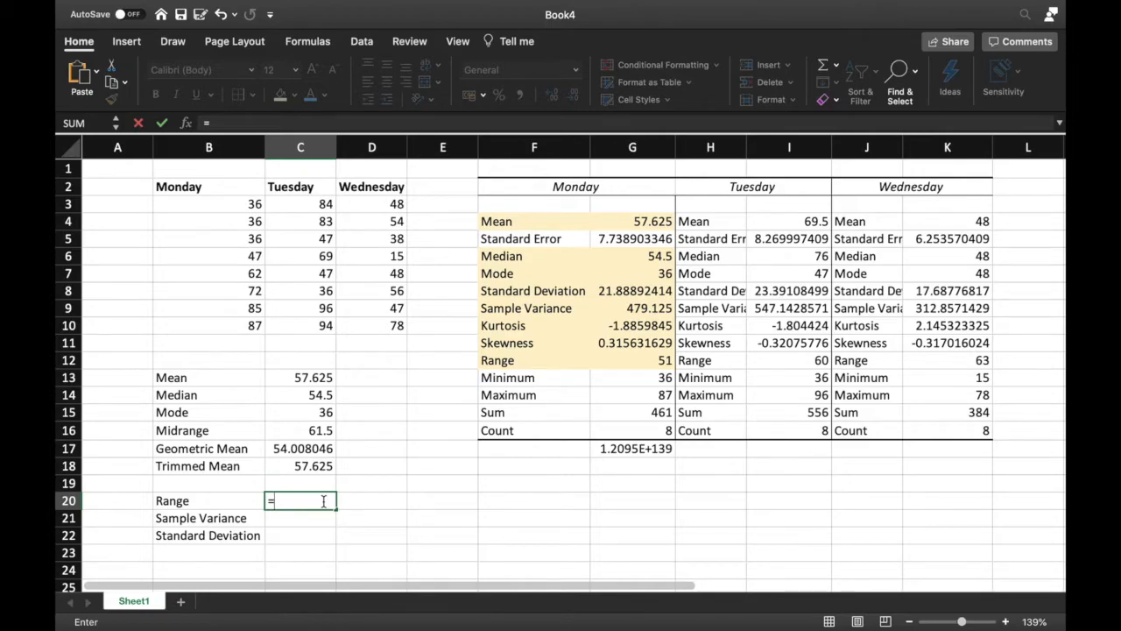
type("87-36")
key("Return")
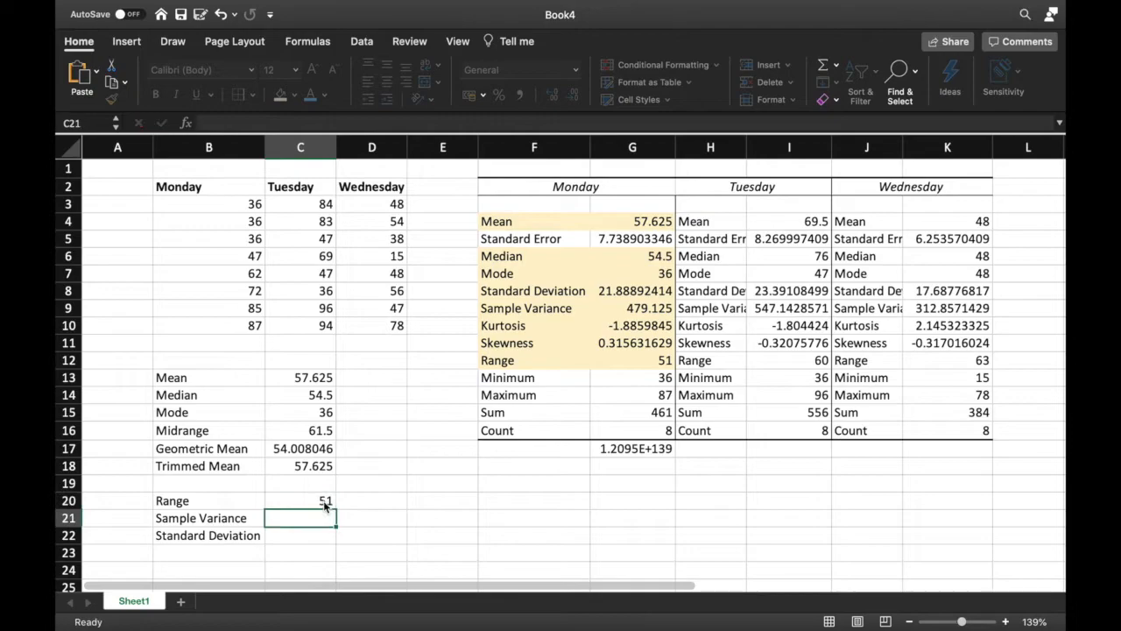
left_click(323, 501)
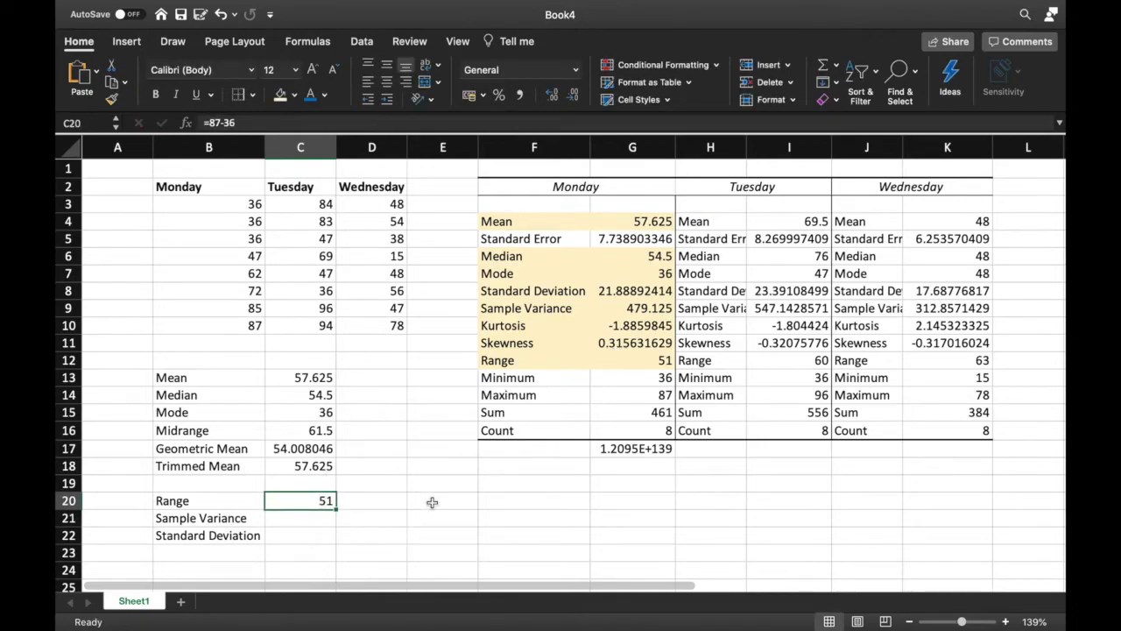
left_click(628, 362)
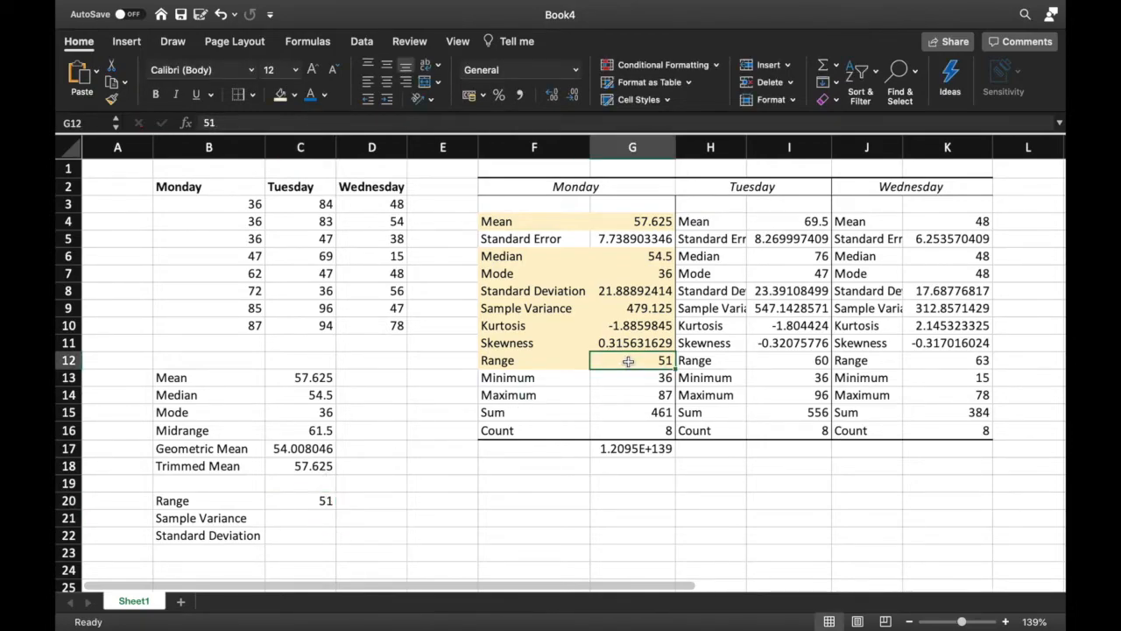
Calculate Monday's sample variance in C21 with VAR.S over B3:B10
left_click(325, 522)
type("=va")
key("BackSpace")
key("BackSpace")
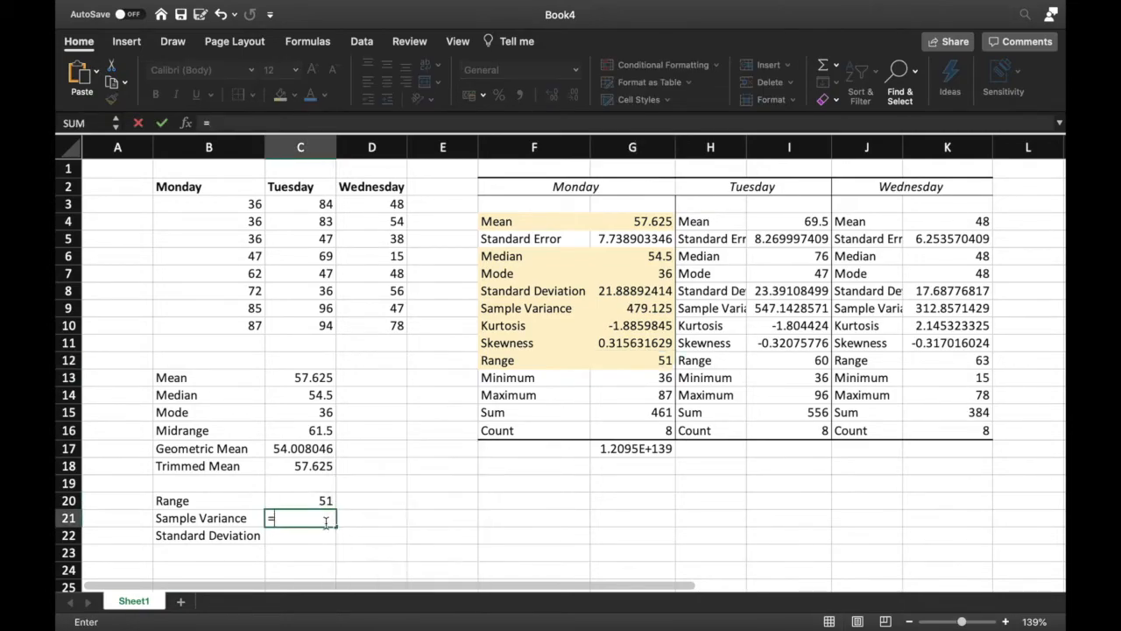
type("var")
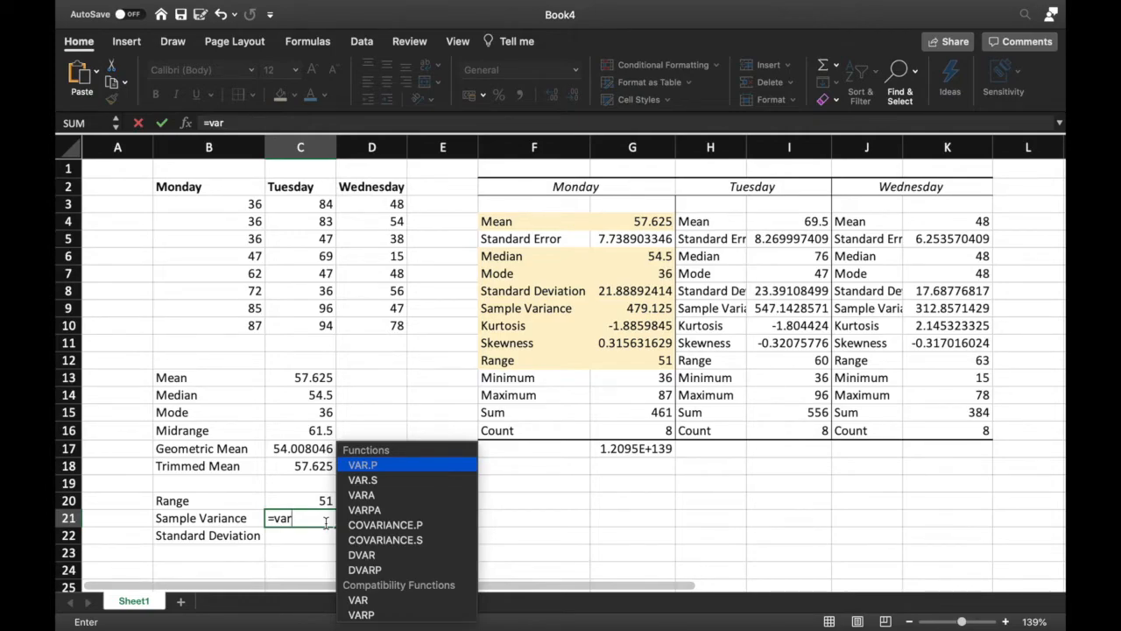
key("Down")
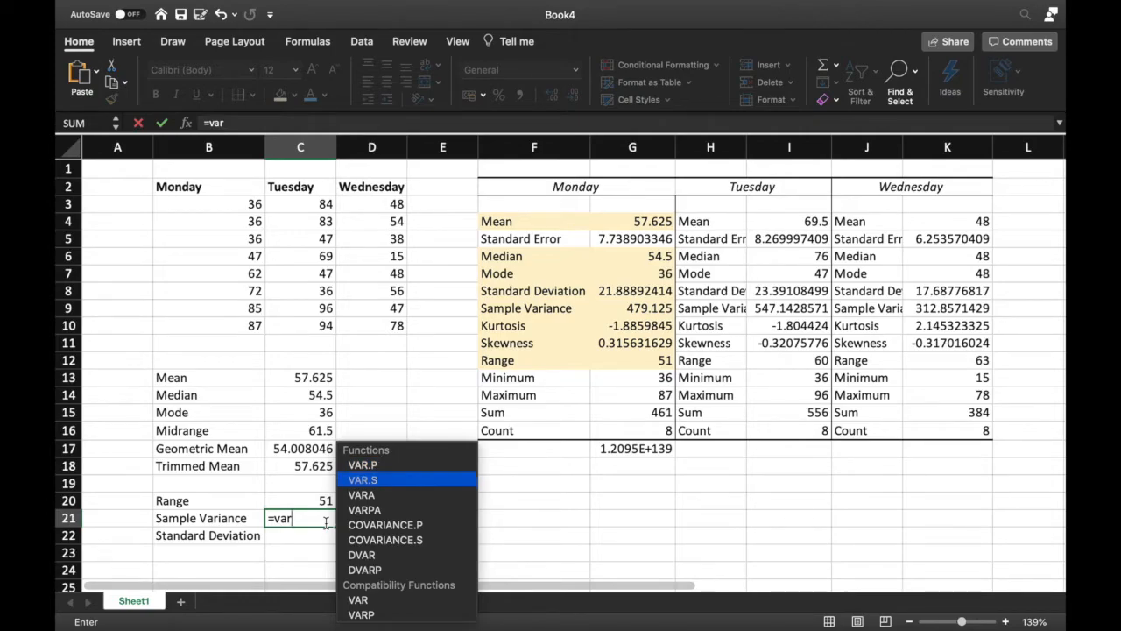
key("Return")
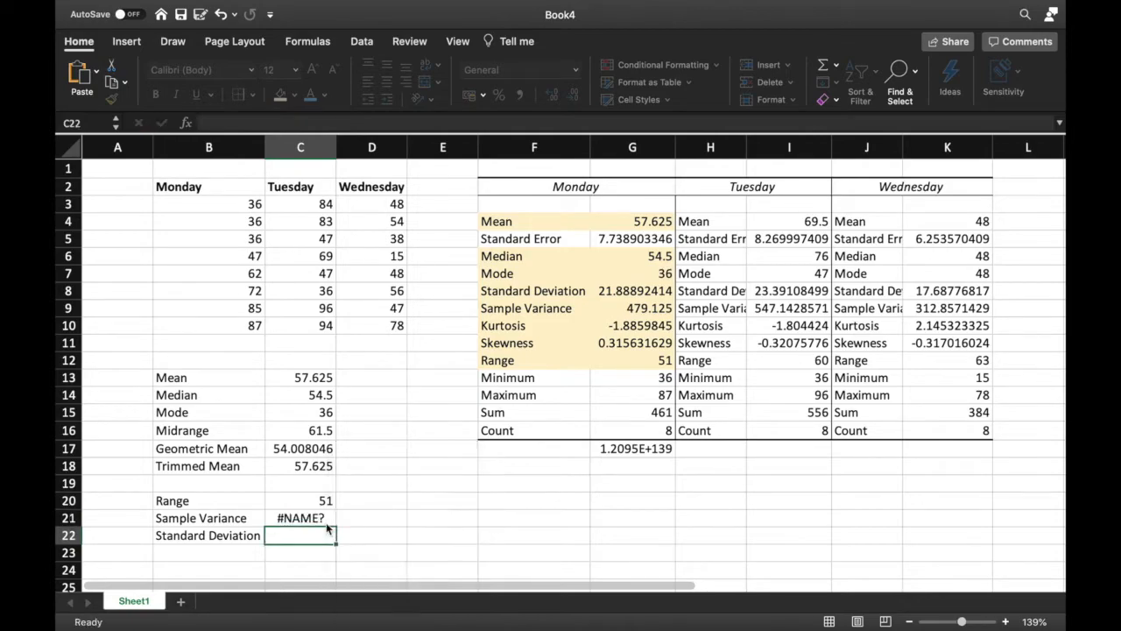
left_click(324, 520)
left_click(270, 122)
type(".")
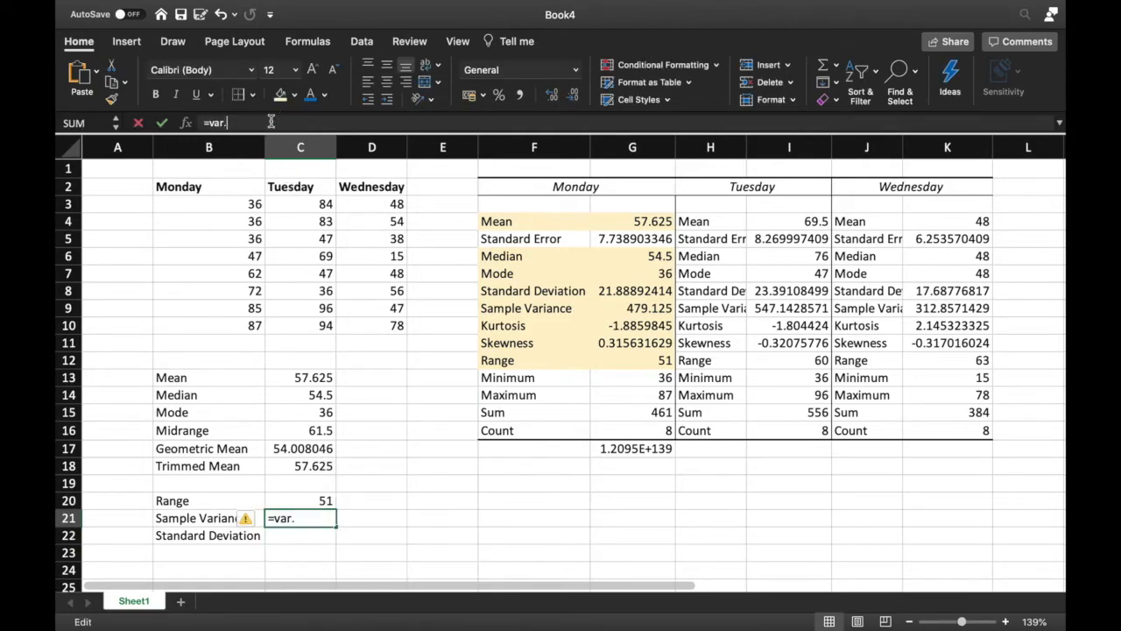
type("s(")
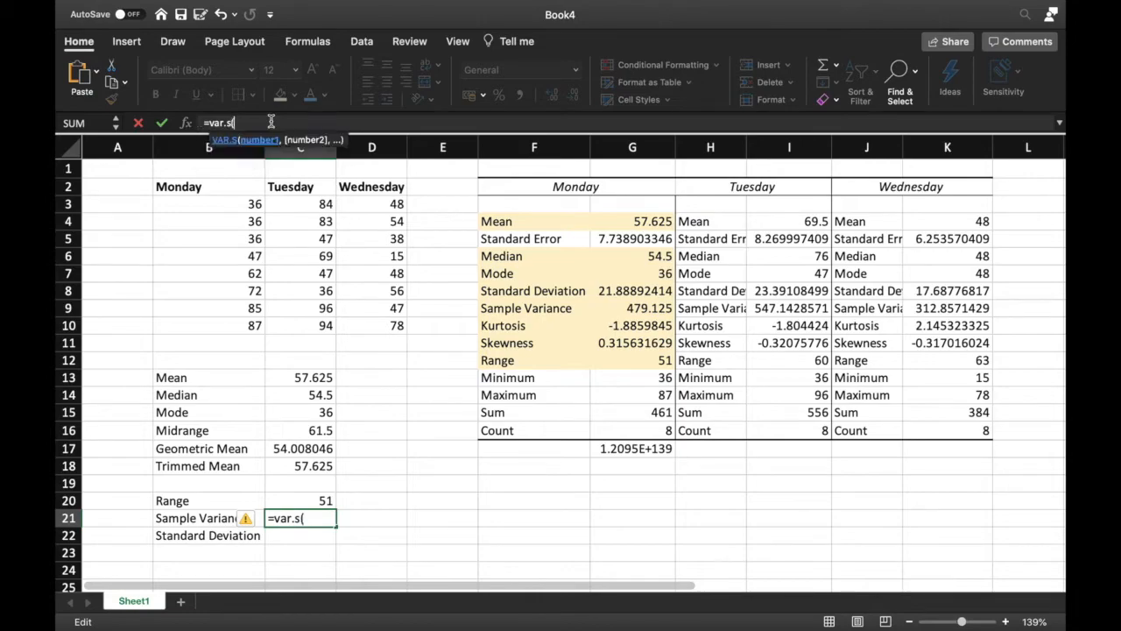
left_click_drag(250, 205, 260, 325)
type(")")
key("Return")
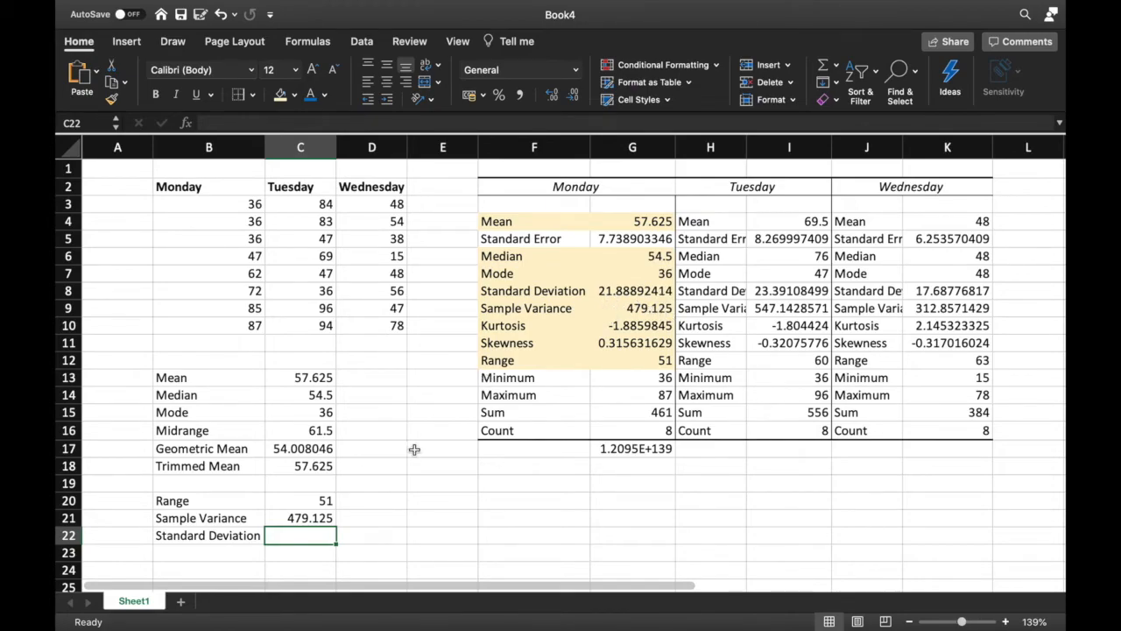
Calculate Monday's population variance in D21 with VAR.P over B3:B10
left_click(386, 517)
type("=var.p(")
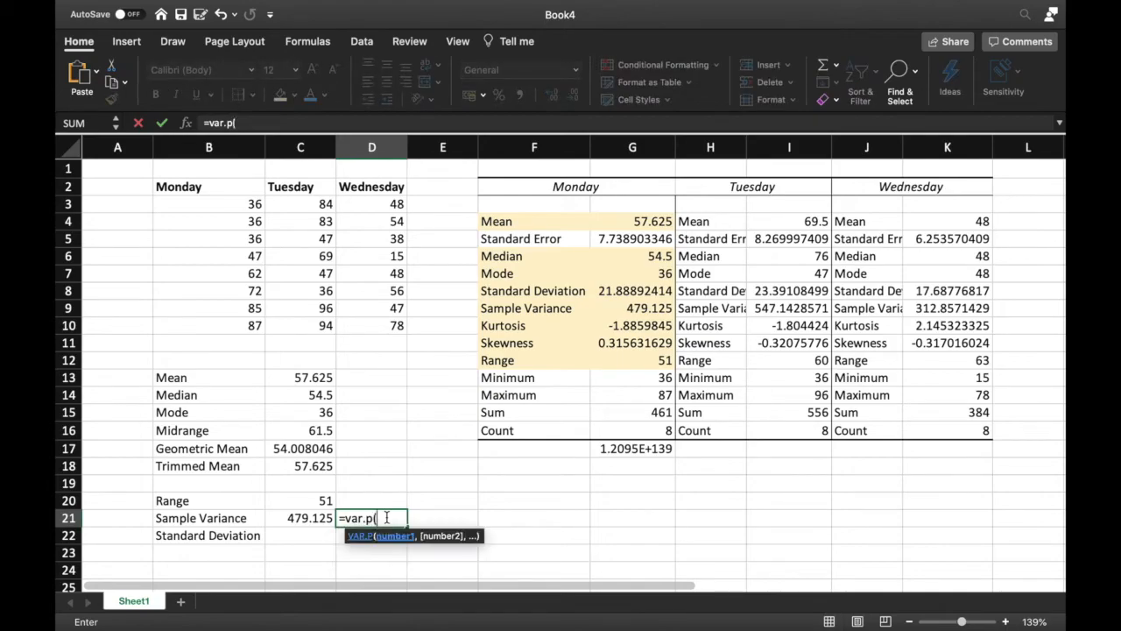
left_click_drag(254, 204, 254, 325)
type(")")
key("Return")
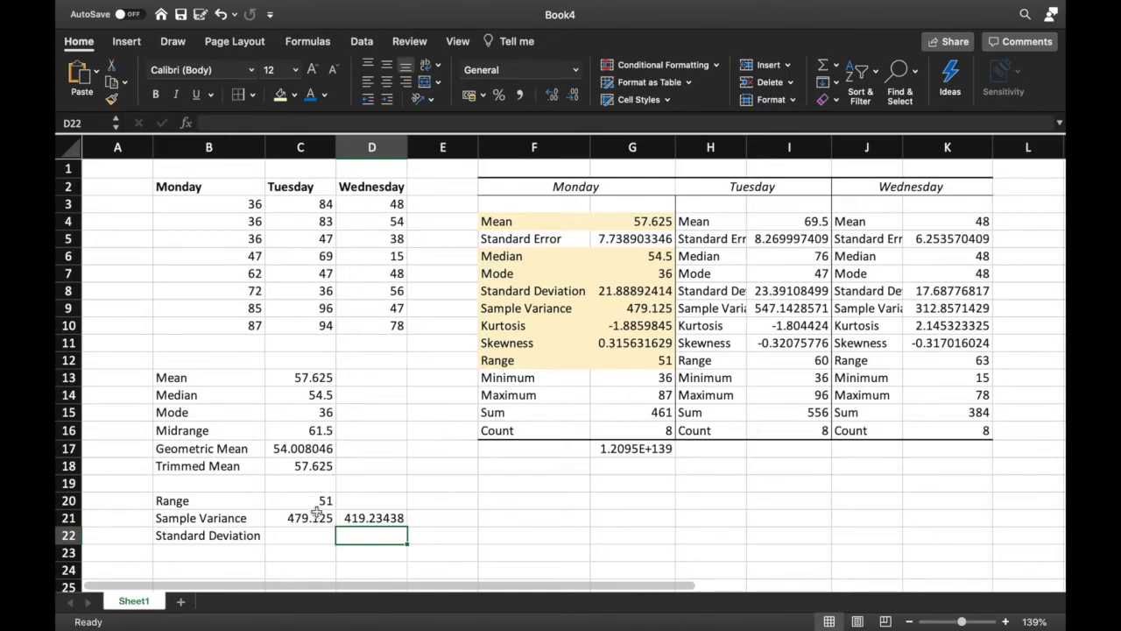
Calculate Monday's sample standard deviation in C22 with STDEV.S over B3:B10
left_click(308, 542)
type("=")
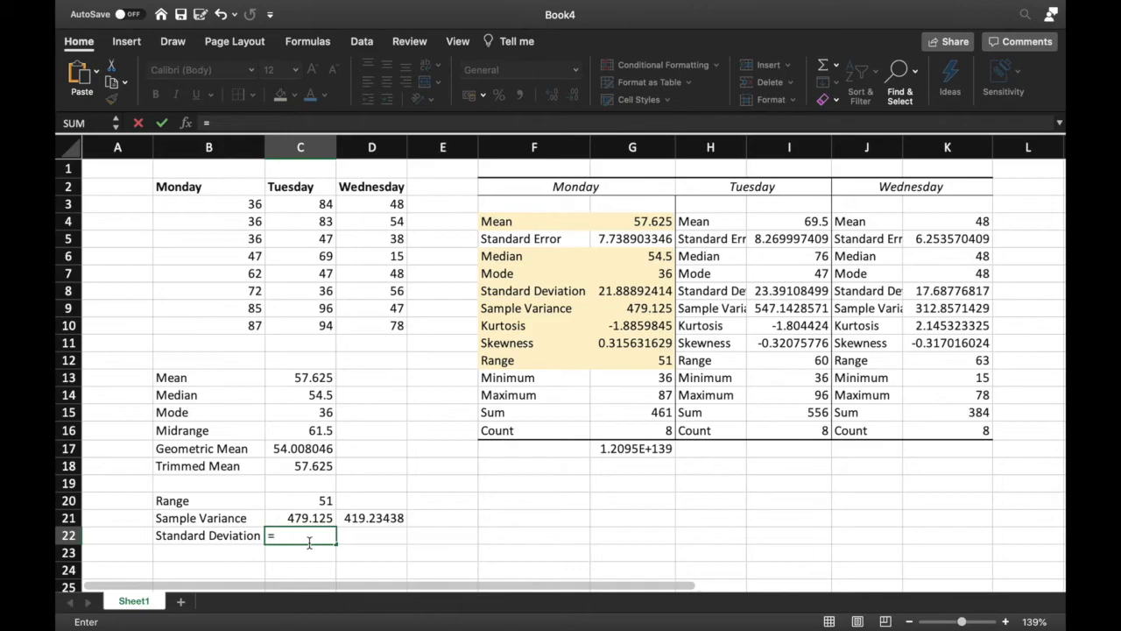
type("s")
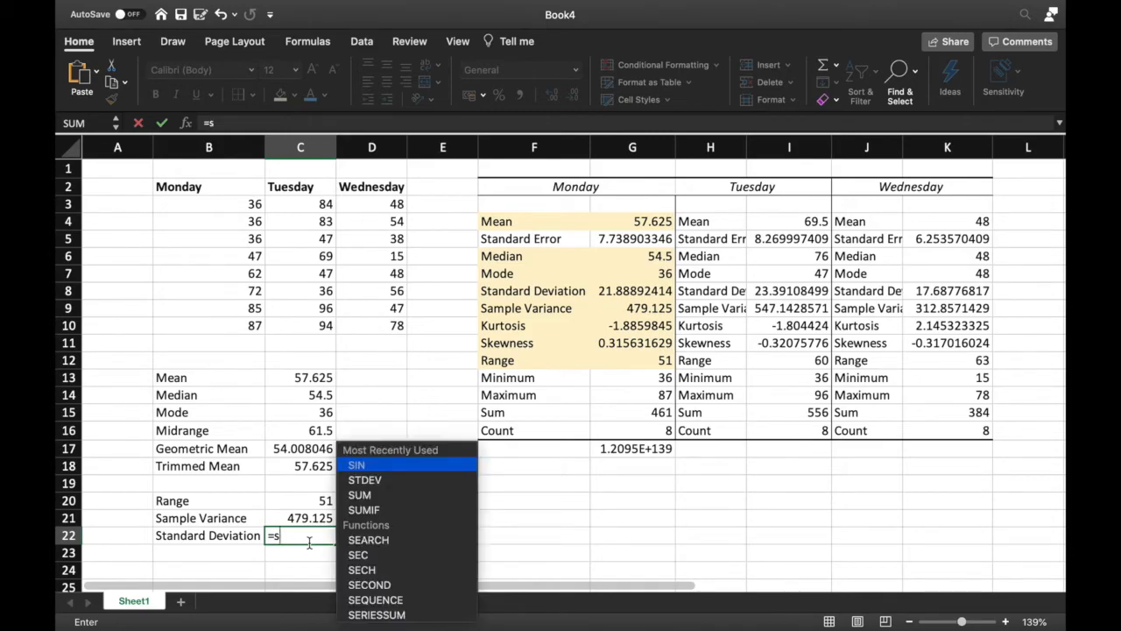
type("tdev")
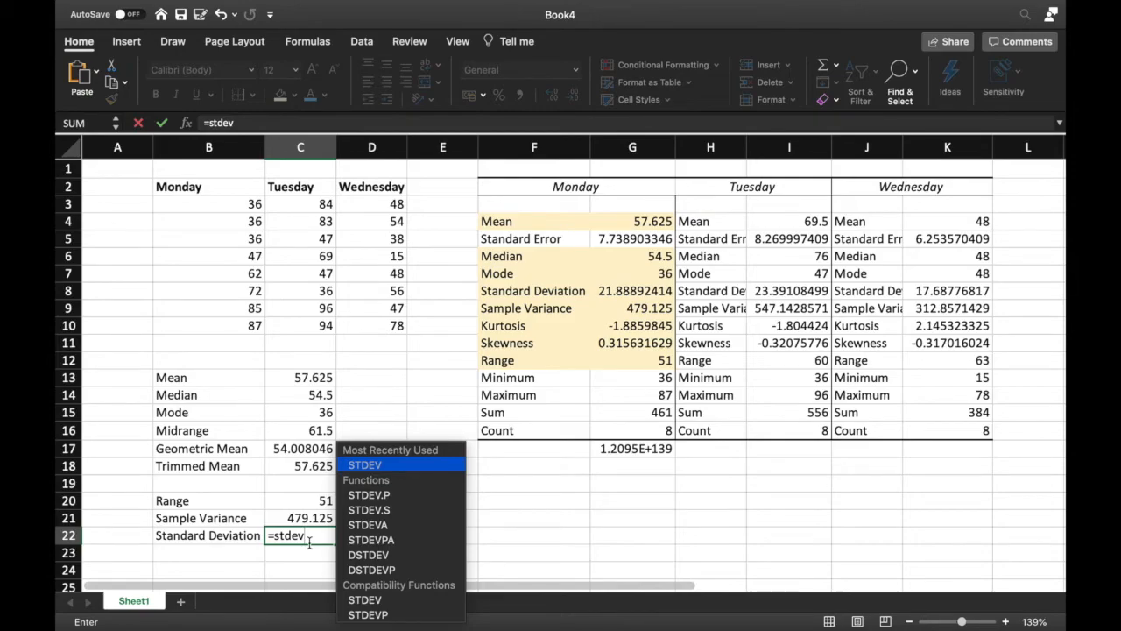
type(".s")
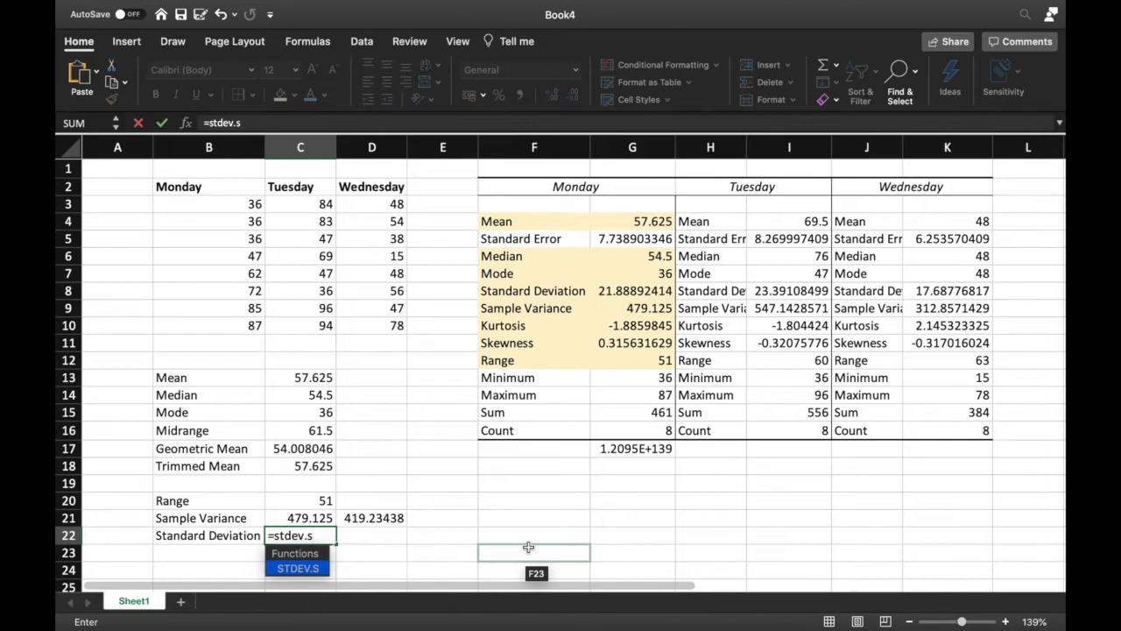
type("(")
left_click_drag(250, 204, 252, 324)
type(")")
key("Escape")
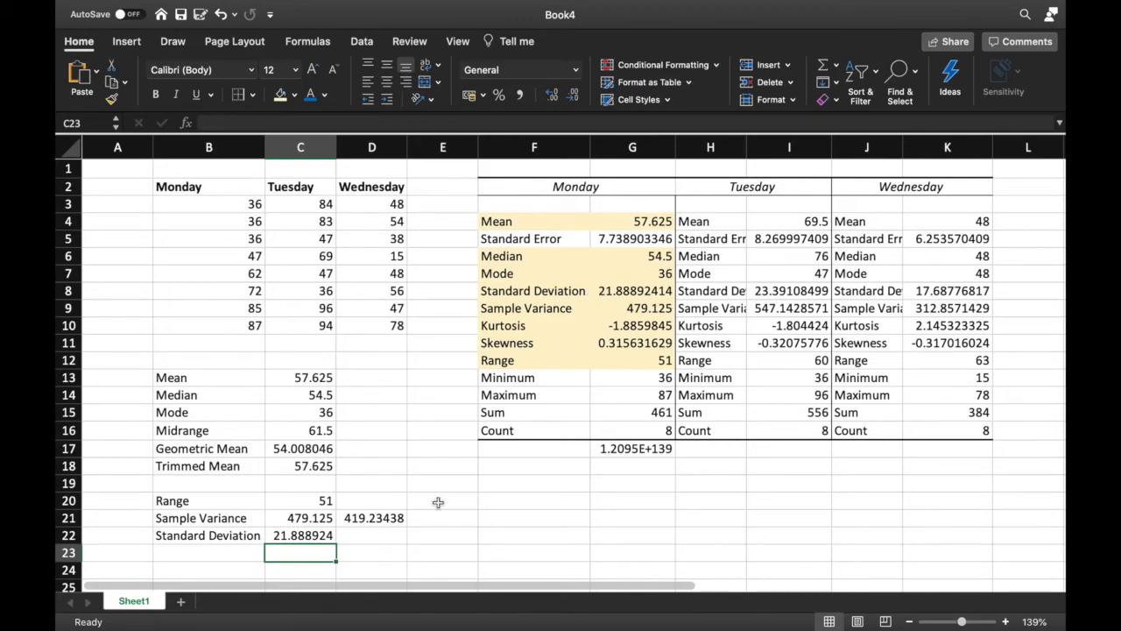
Calculate Monday's population standard deviation in D22 with STDEV.P over B3:B10
left_click(387, 535)
type("=st")
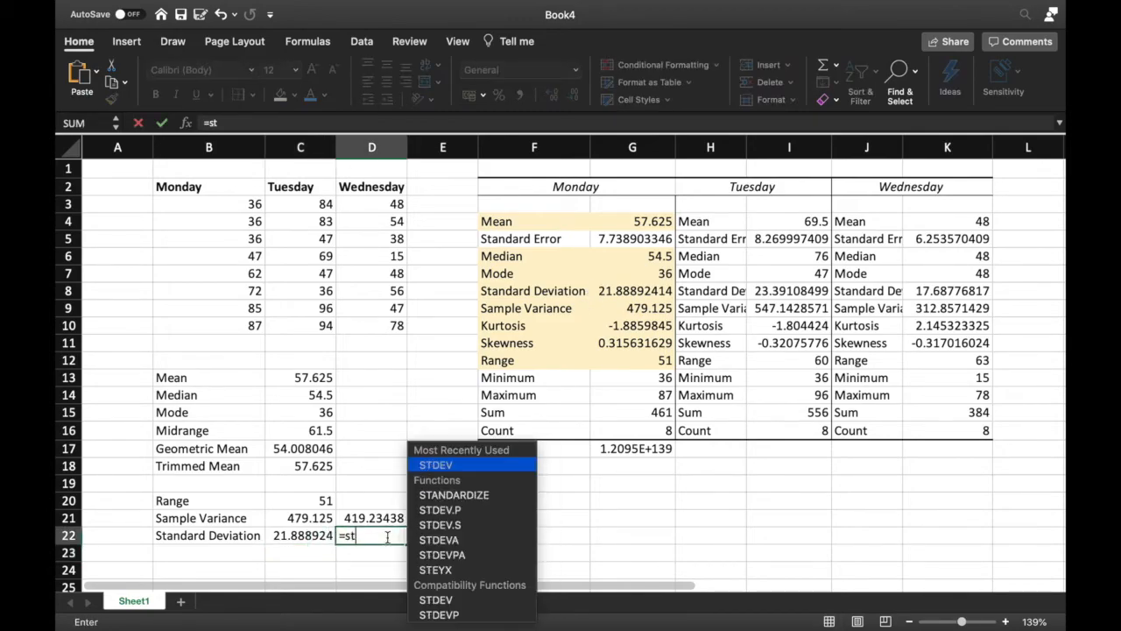
type("dev.p")
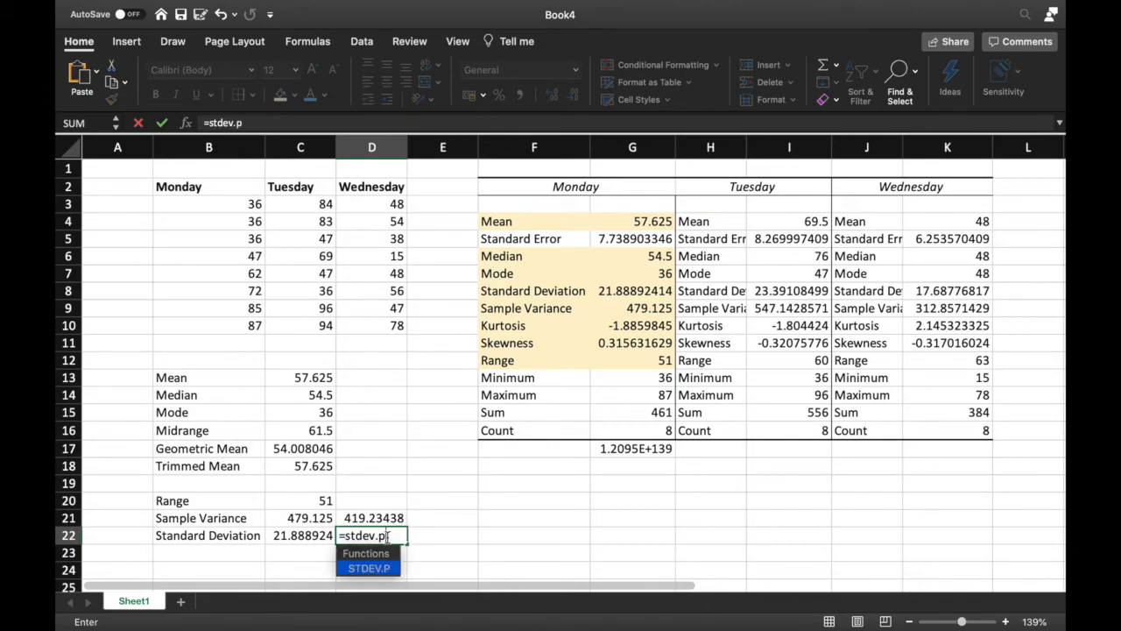
type("(")
left_click_drag(246, 205, 251, 326)
key("Return")
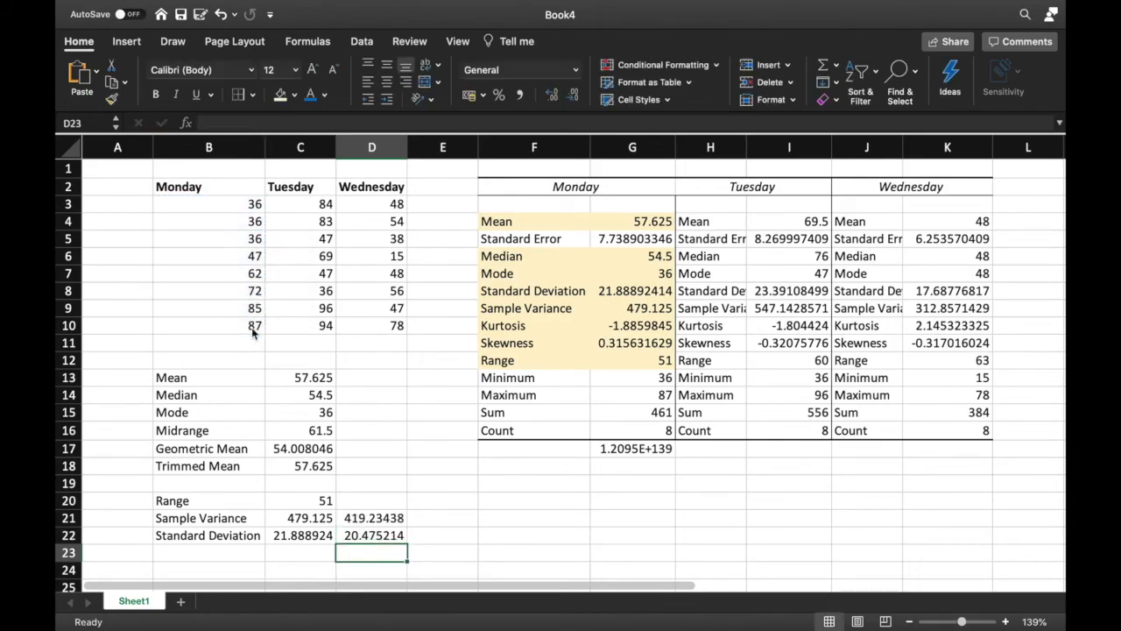